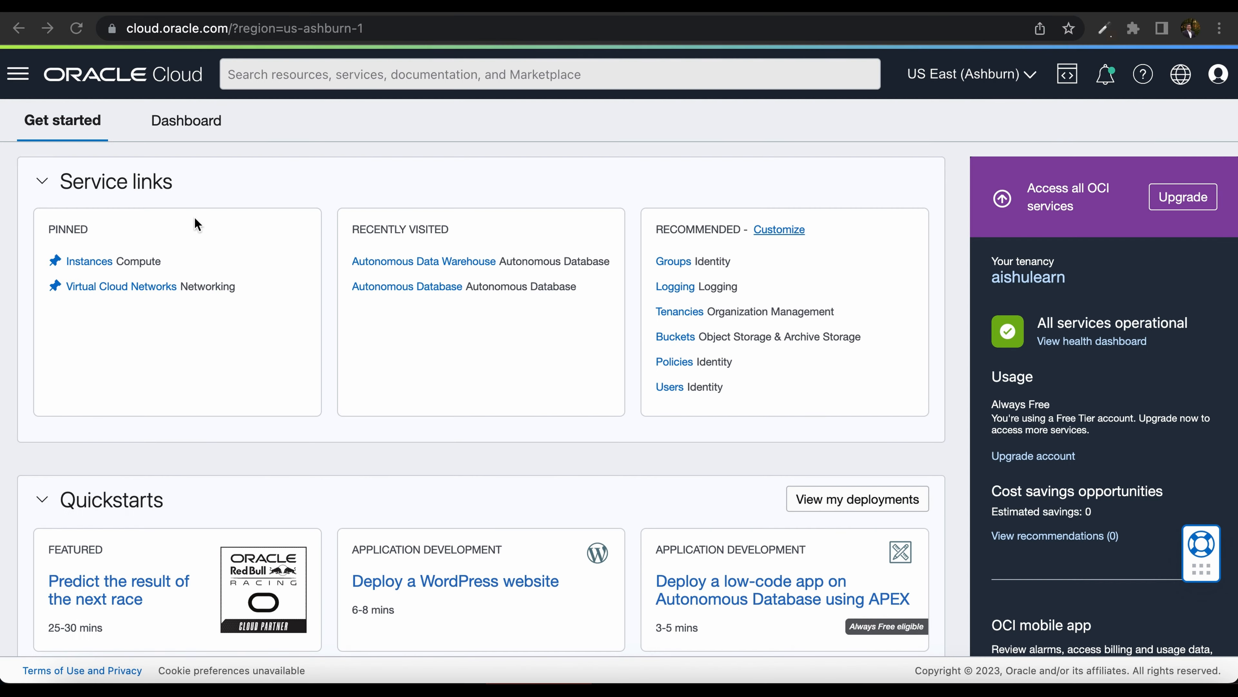
# Go to Oracle Database > Autonomous Data Warehouse and start creating an Autonomous Database.
pyautogui.click(14, 77)
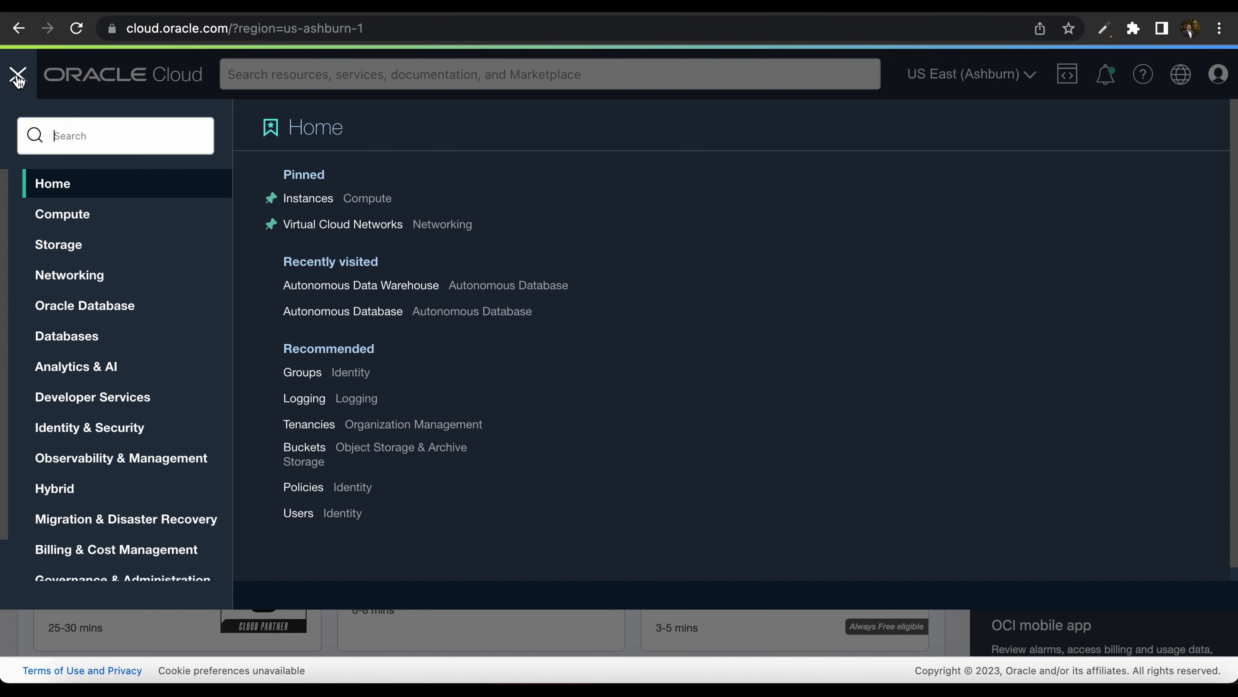
pyautogui.click(91, 308)
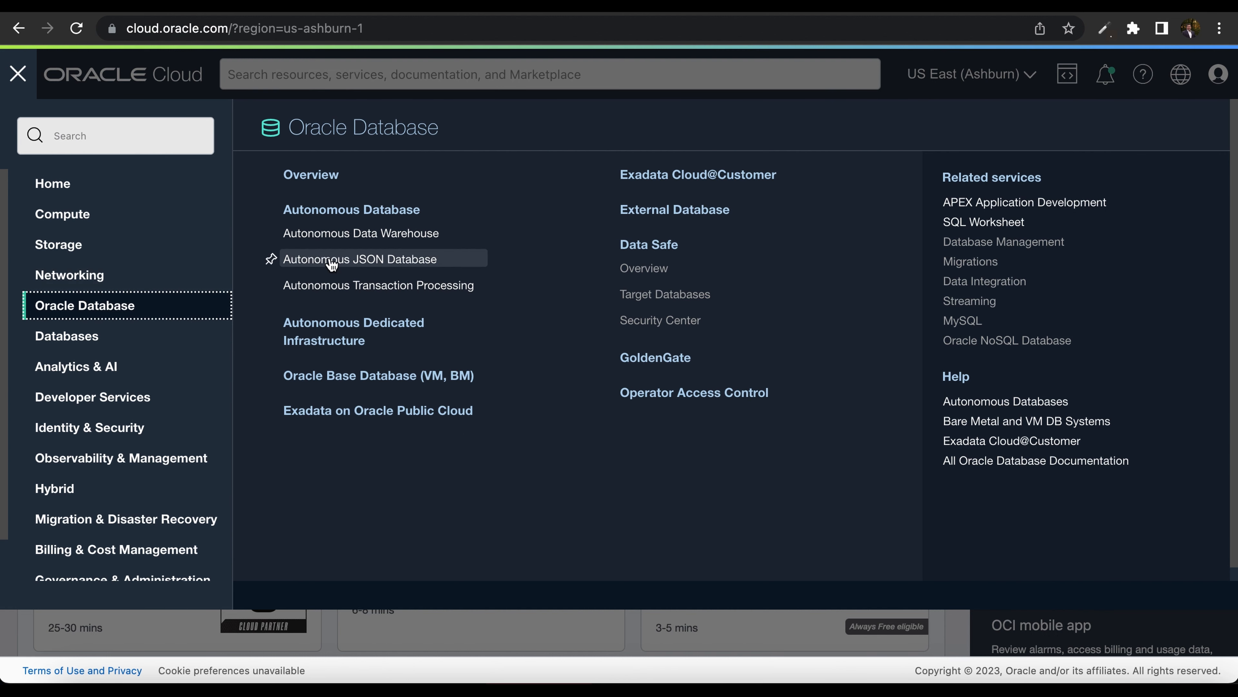
pyautogui.click(357, 234)
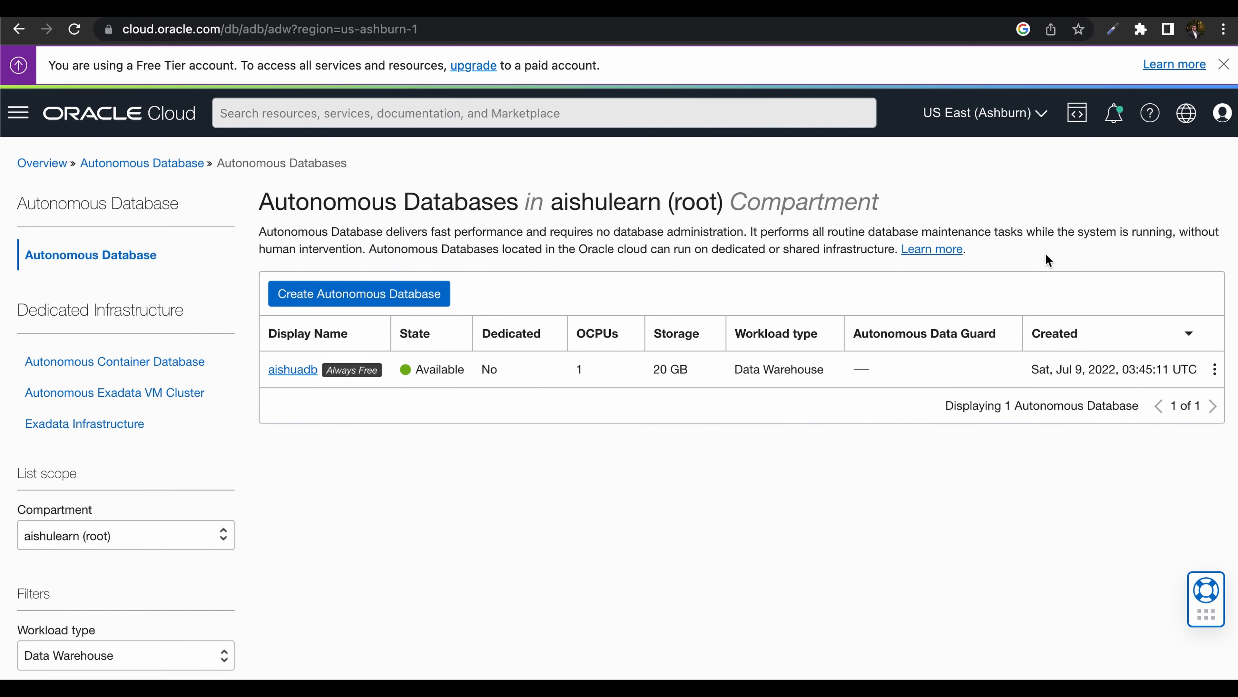
pyautogui.click(412, 296)
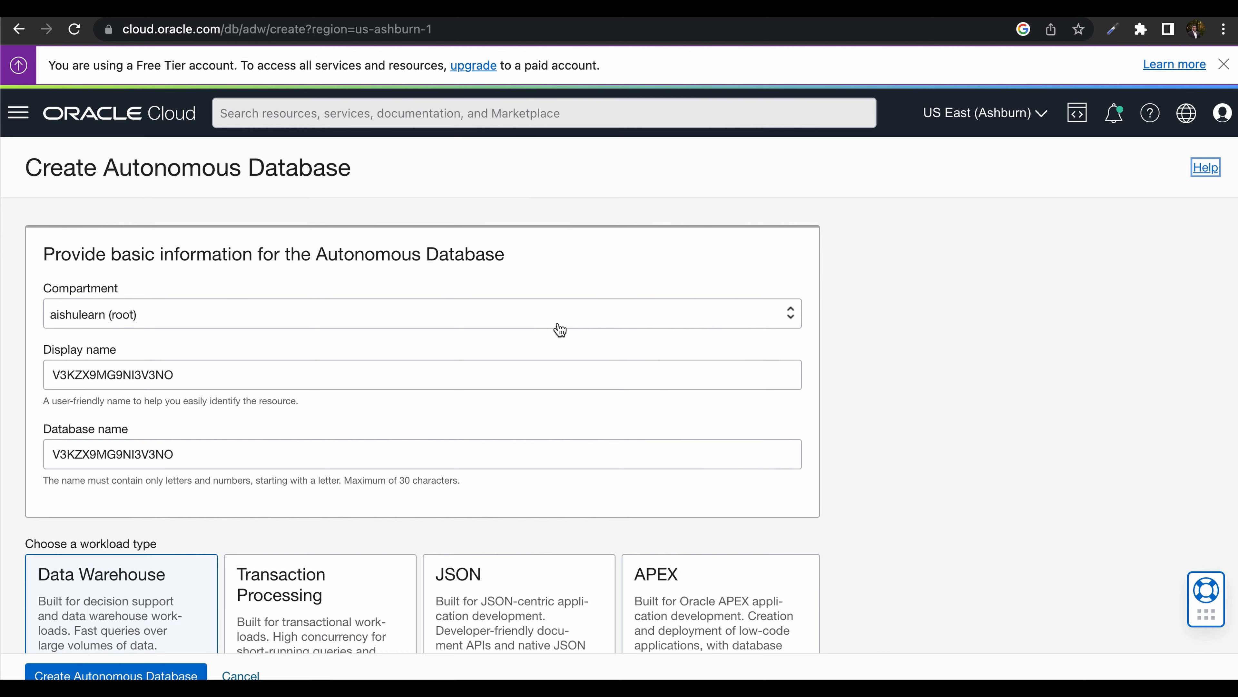
# Name the new database fintech in both the Display name and Database name fields.
pyautogui.scroll(-10, 560, 330)
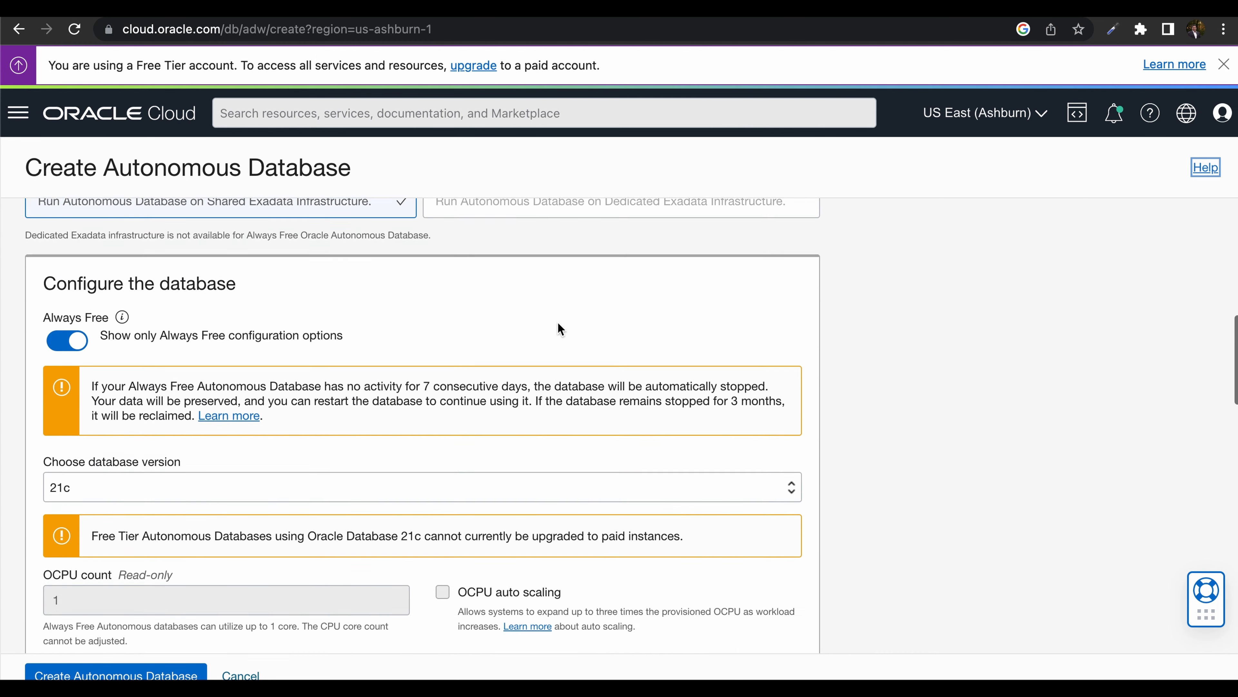
pyautogui.scroll(-2, 560, 328)
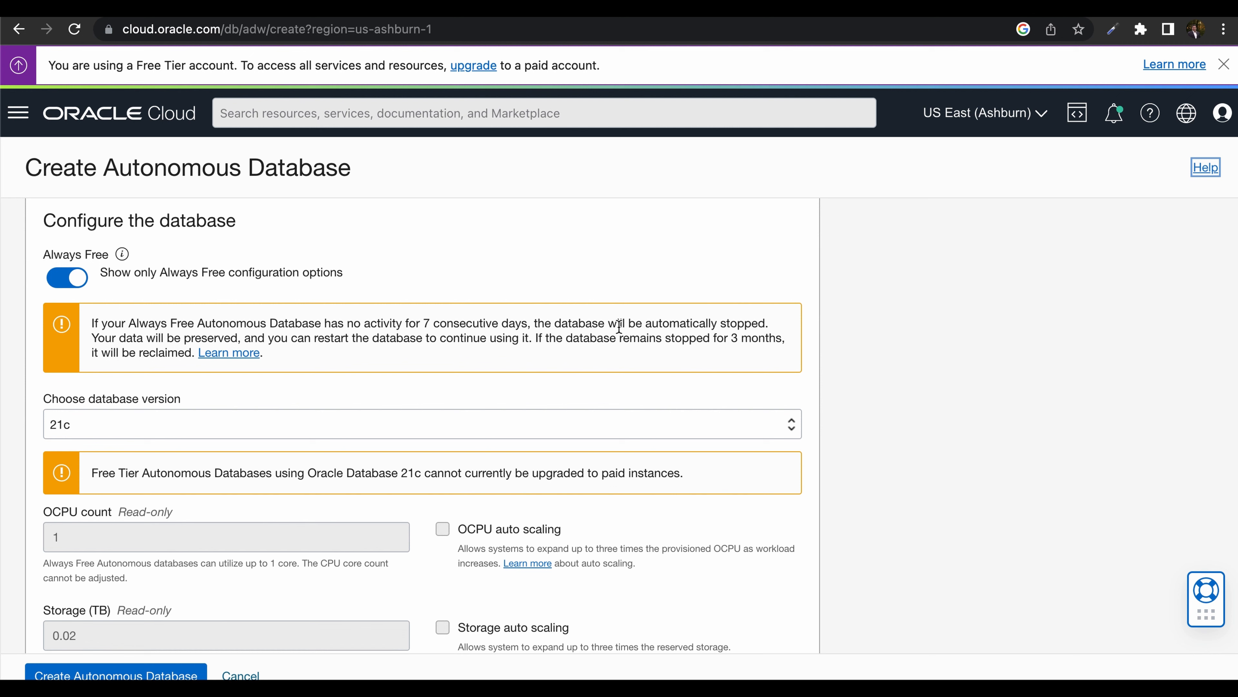
pyautogui.scroll(-10, 618, 325)
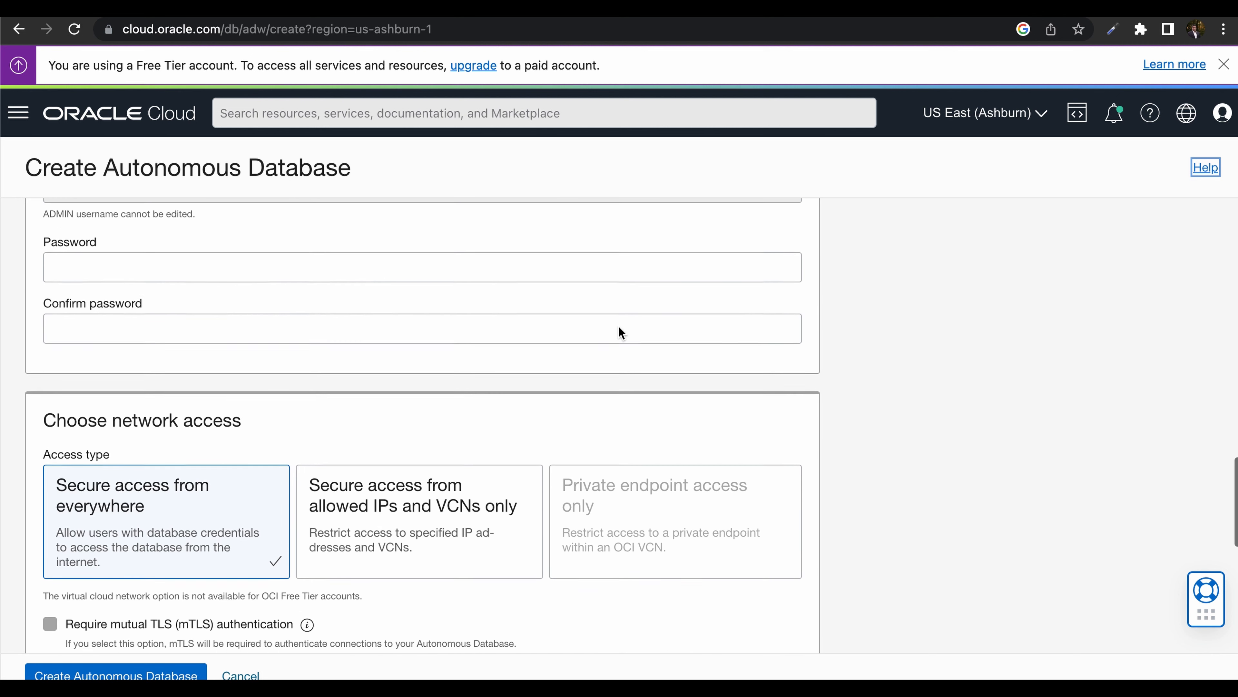
pyautogui.scroll(15, 618, 326)
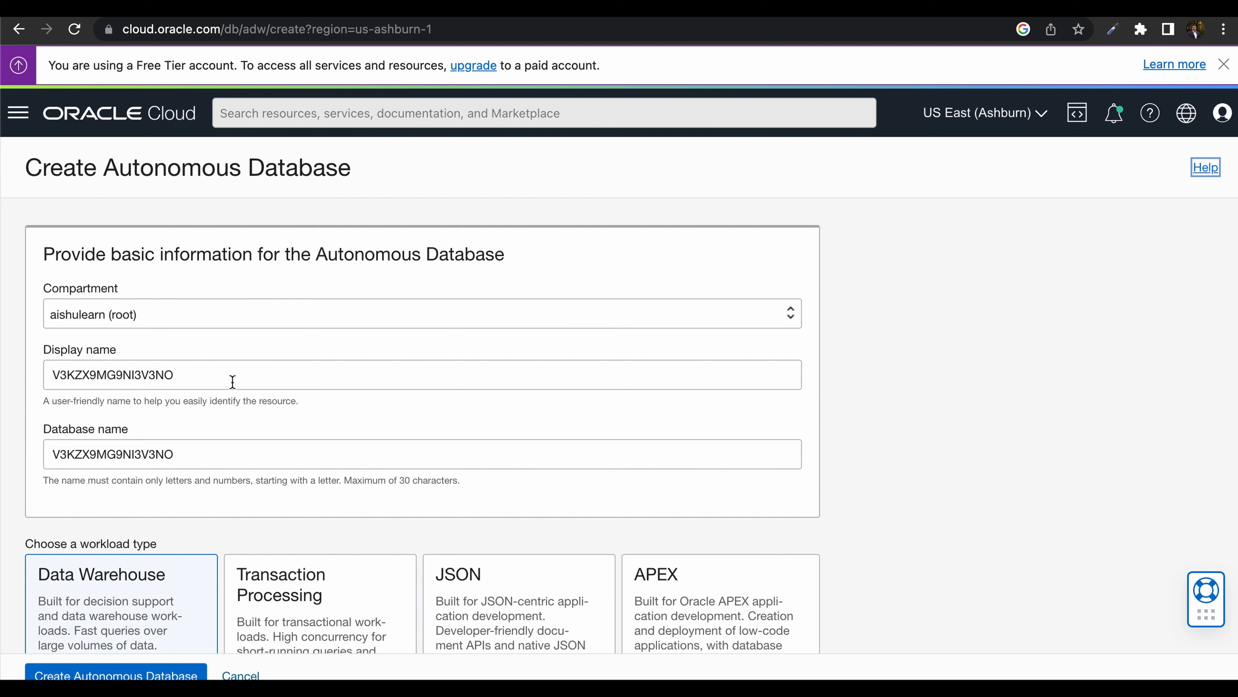
pyautogui.moveTo(233, 382); pyautogui.dragTo(3, 368)
pyautogui.write('fintech')
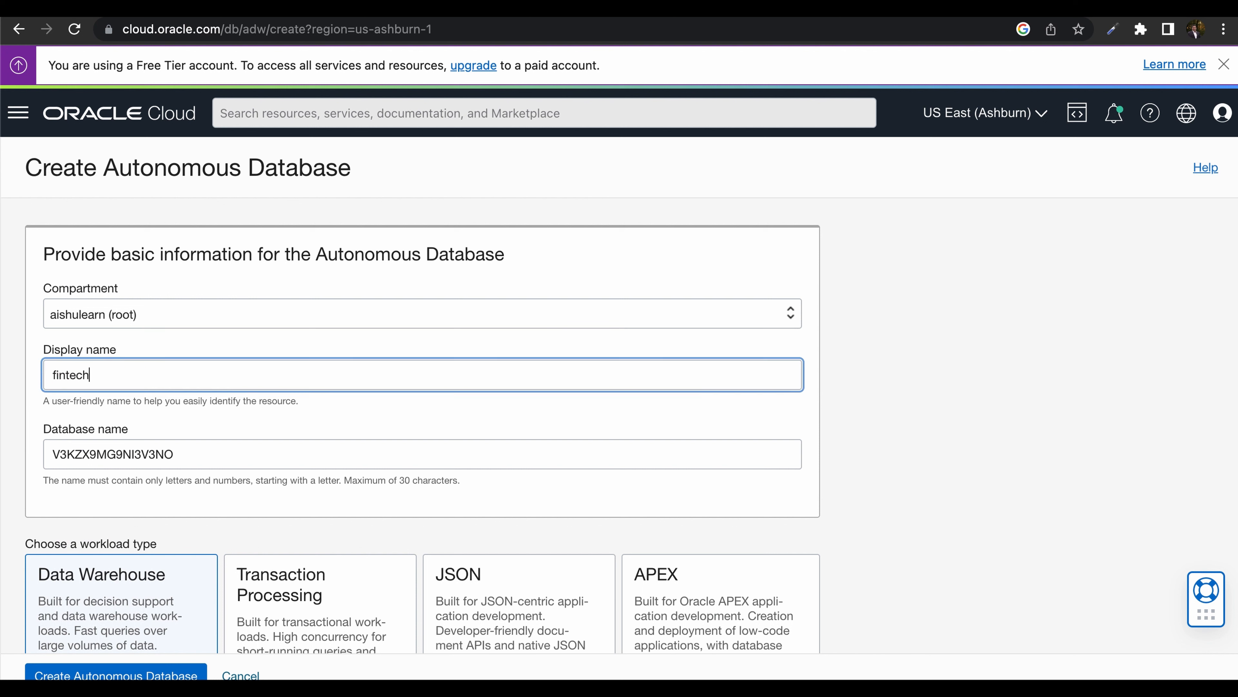
pyautogui.press('Tab')
pyautogui.write('f')
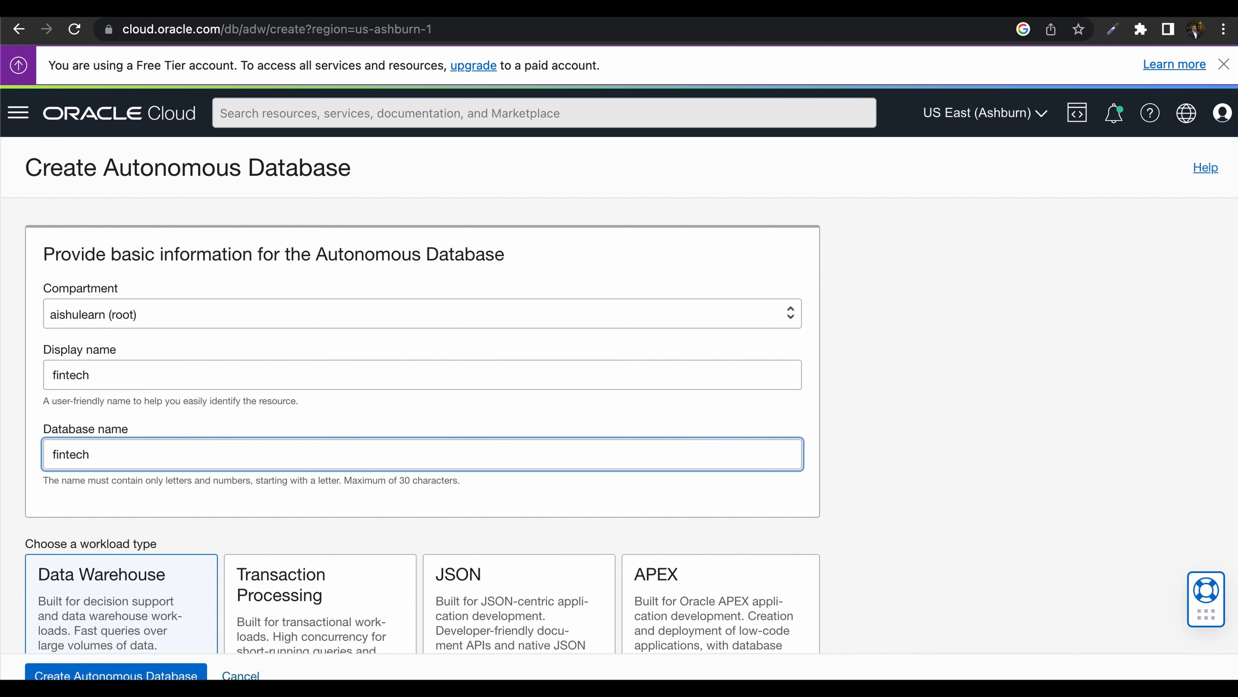
# Choose database version 19c and submit the fintech database for creation.
pyautogui.scroll(-5, 256, 386)
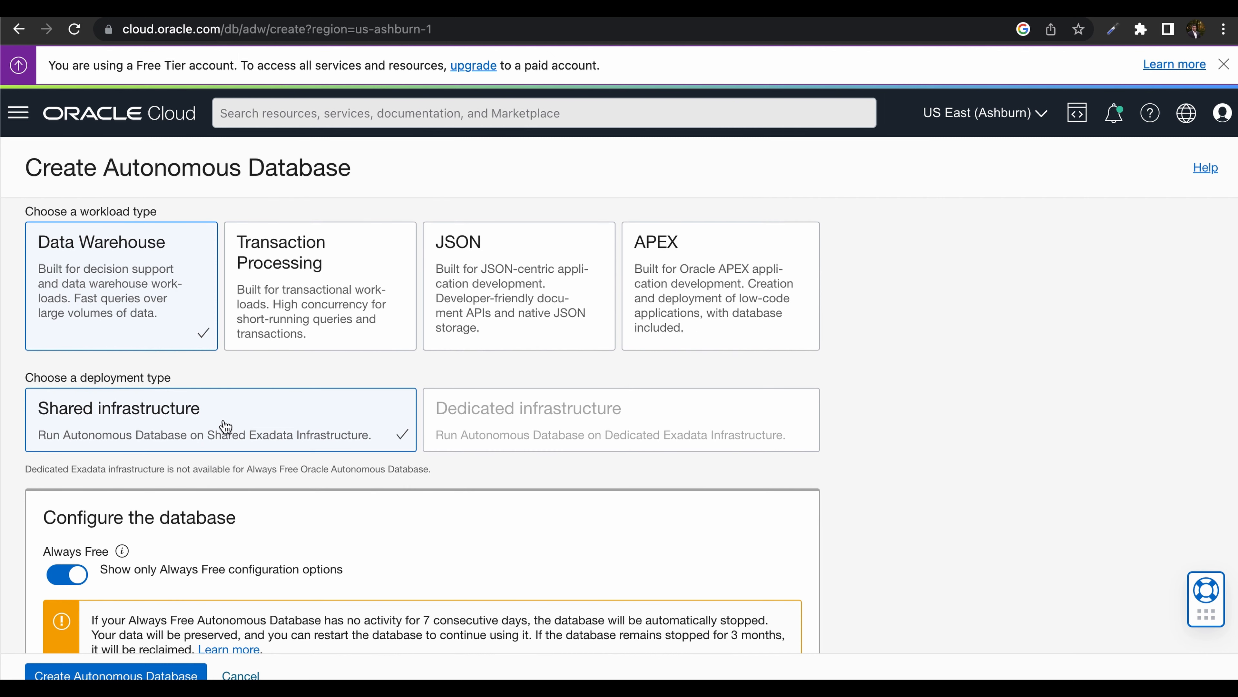
pyautogui.scroll(-1, 224, 426)
pyautogui.scroll(-2, 203, 409)
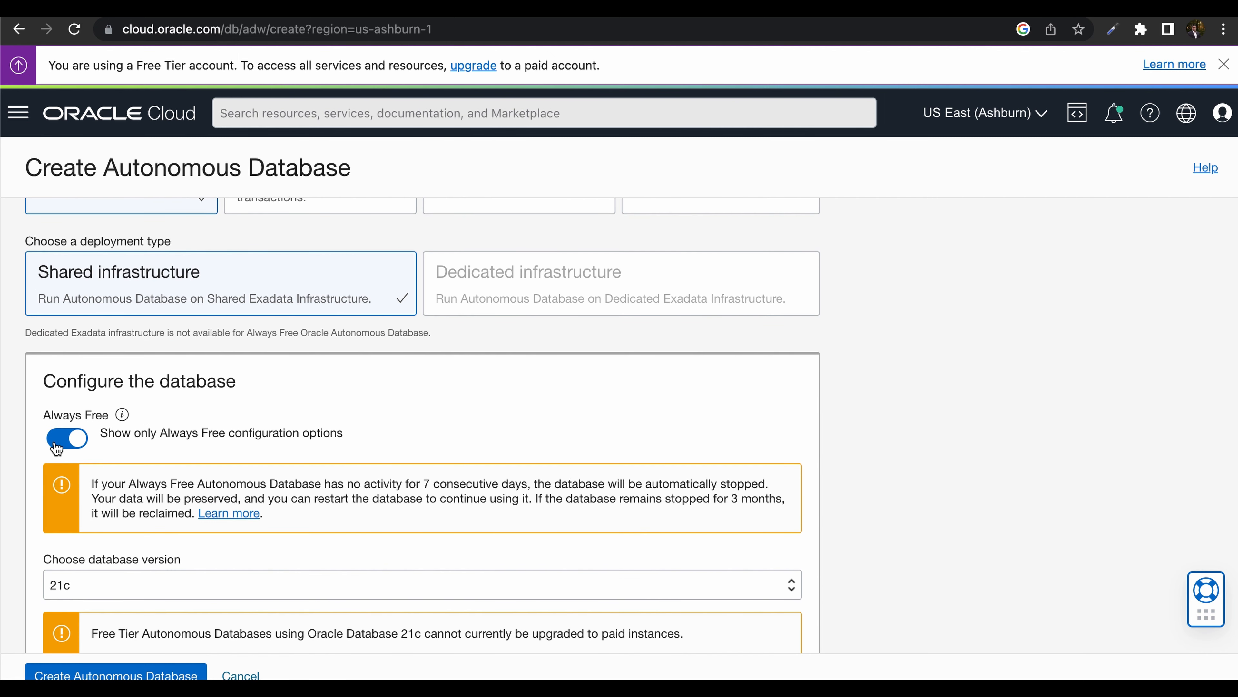
pyautogui.scroll(-2, 97, 443)
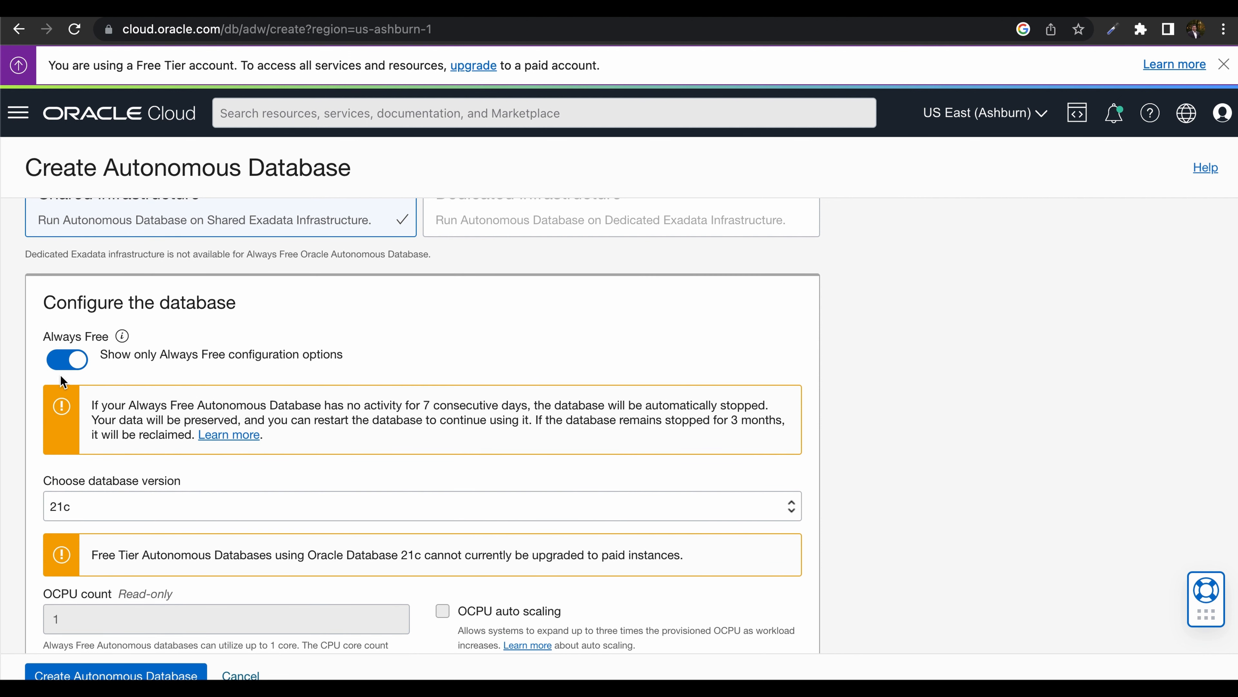
pyautogui.scroll(-3, 64, 383)
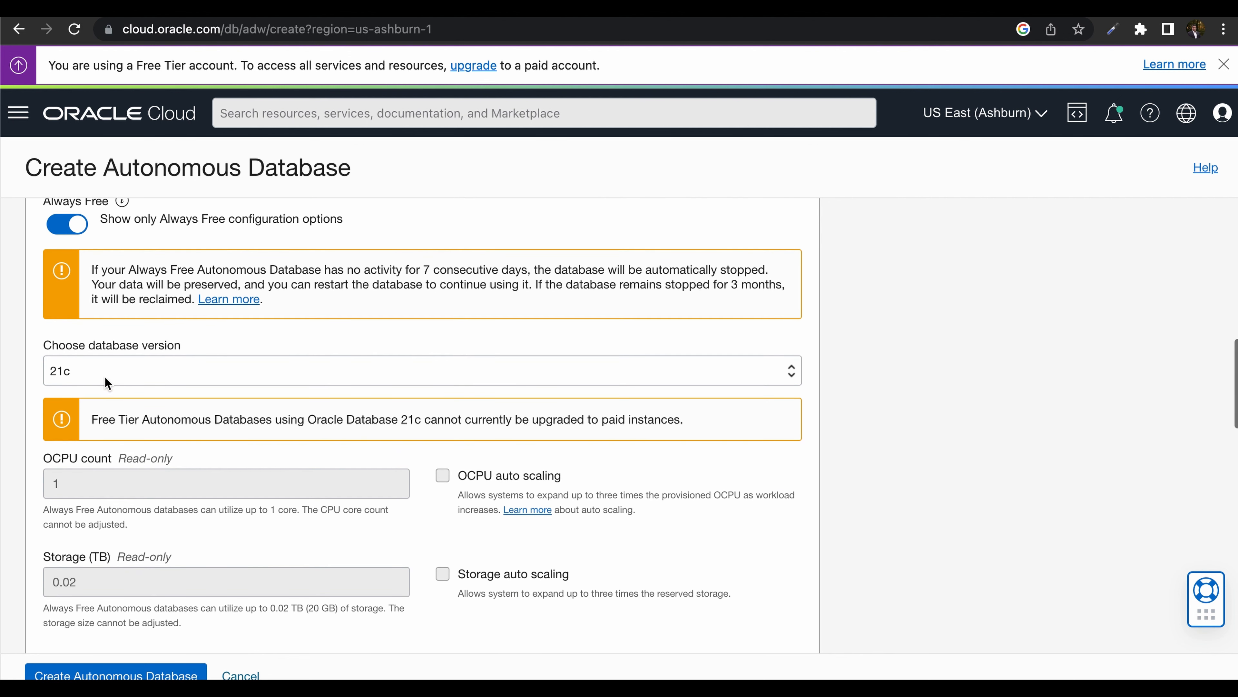
pyautogui.click(105, 376)
pyautogui.click(101, 389)
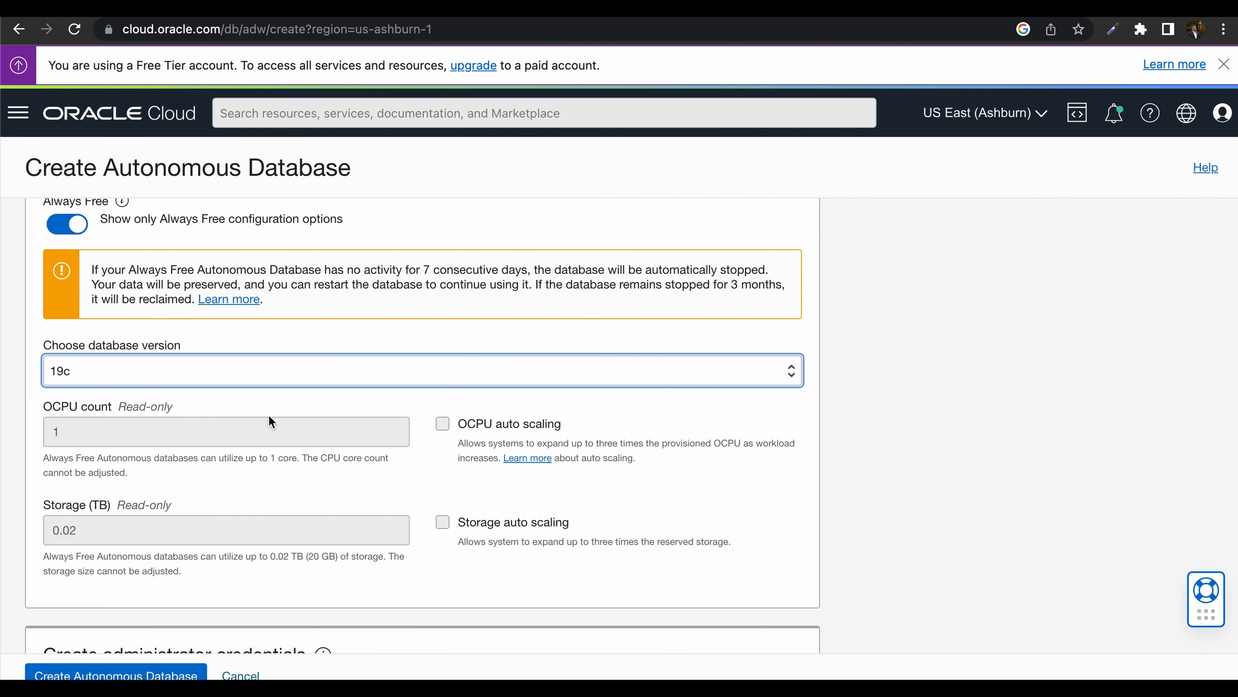
pyautogui.click(927, 428)
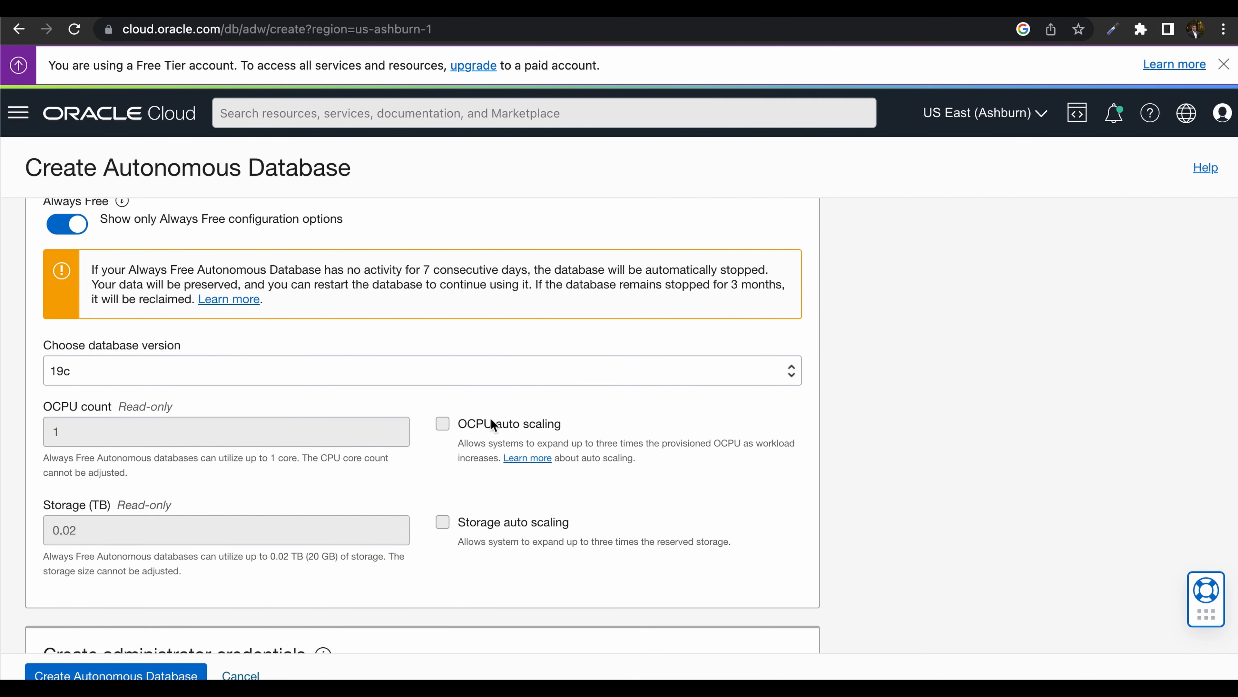
pyautogui.scroll(-6, 443, 419)
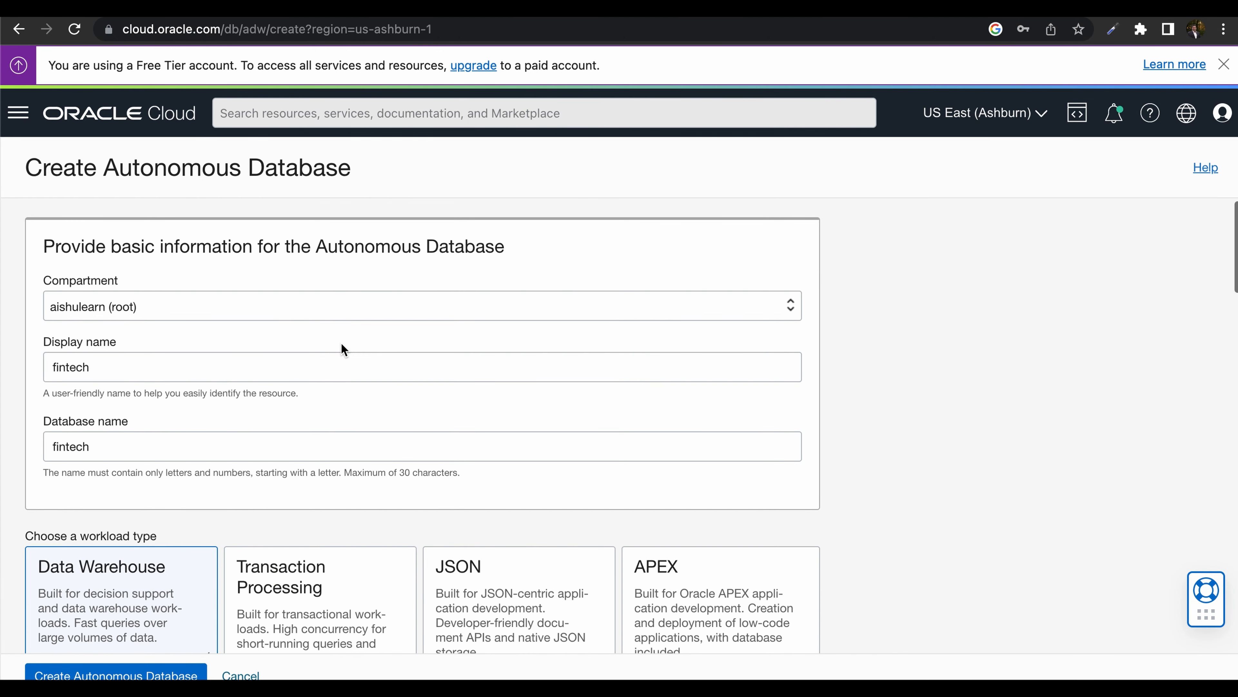
pyautogui.scroll(-20, 341, 349)
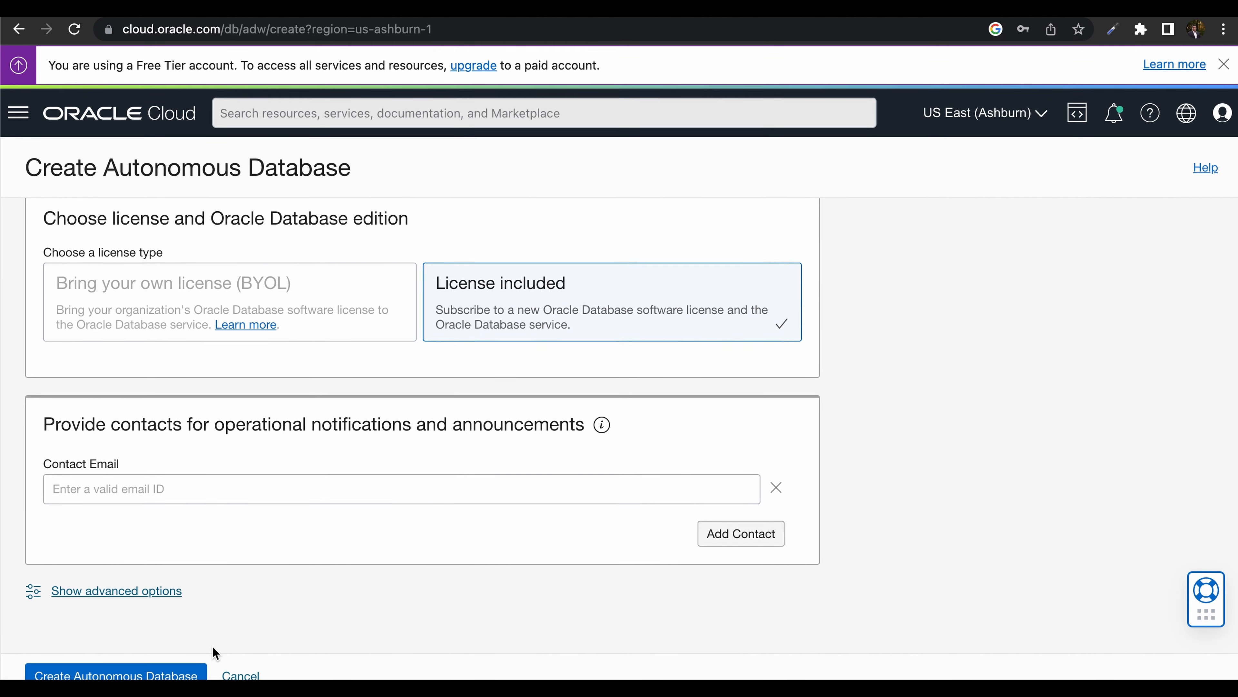
pyautogui.click(151, 675)
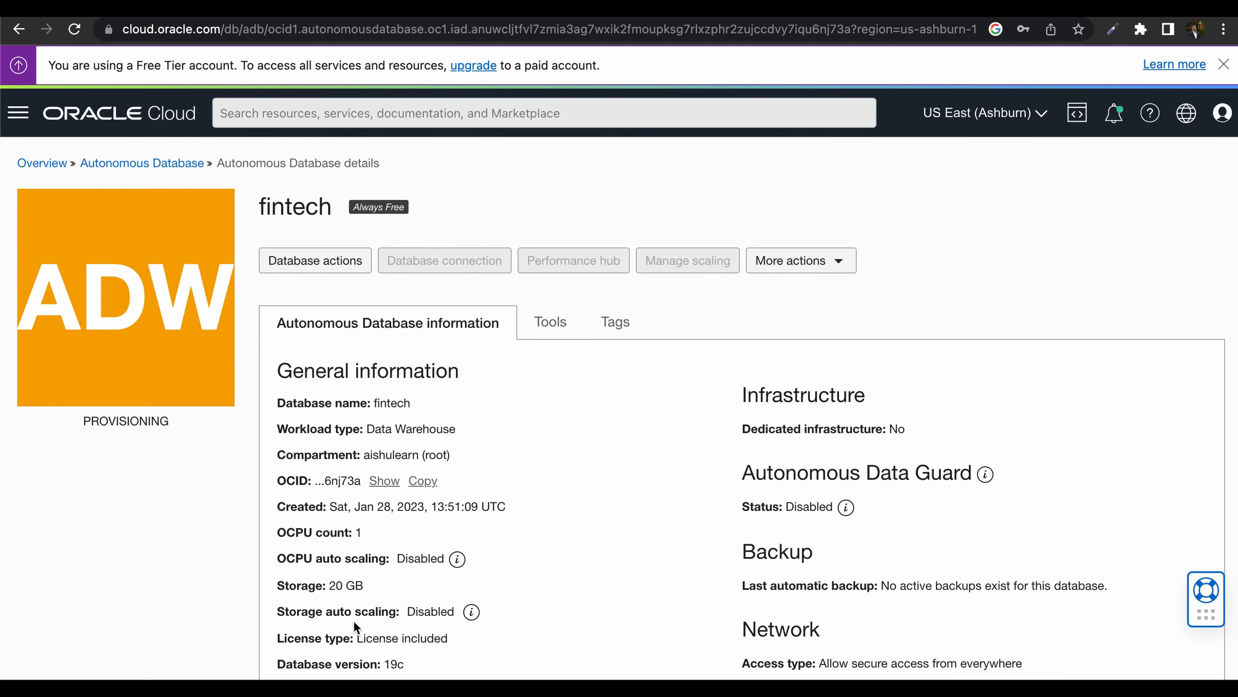
# Confirm the fintech database is Available and launch its Database Actions.
pyautogui.scroll(-6, 355, 627)
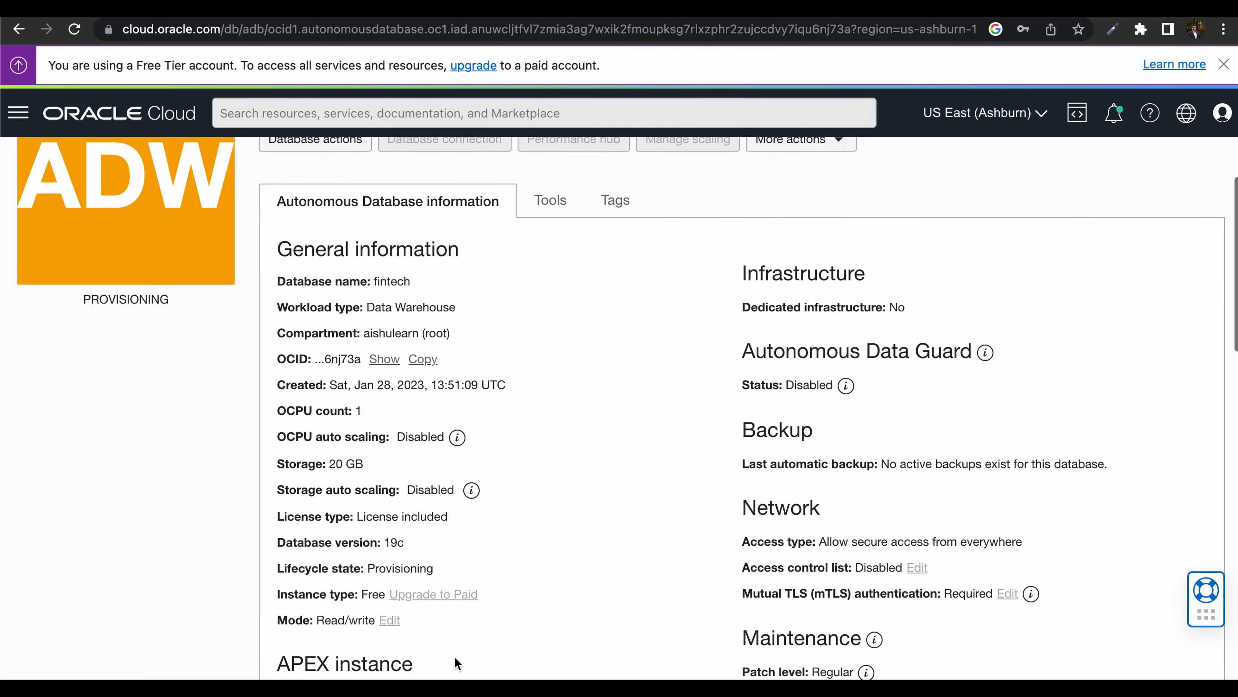
pyautogui.scroll(-11, 498, 665)
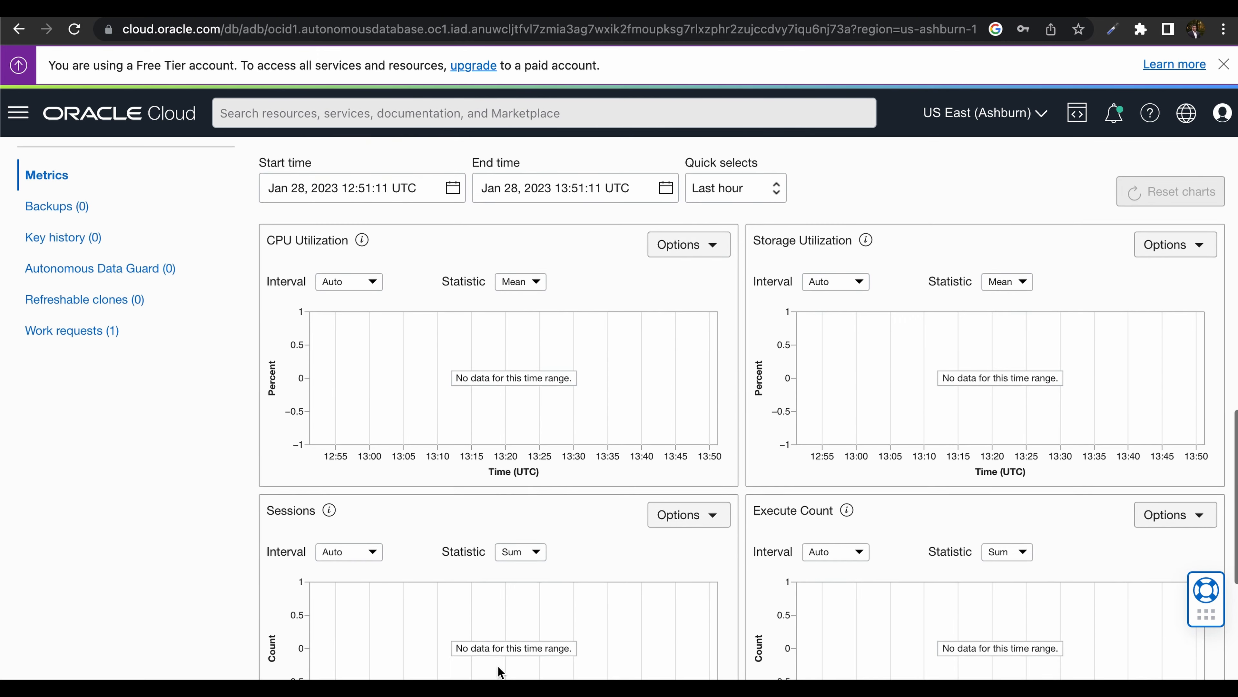
pyautogui.scroll(16, 498, 665)
pyautogui.scroll(1, 498, 666)
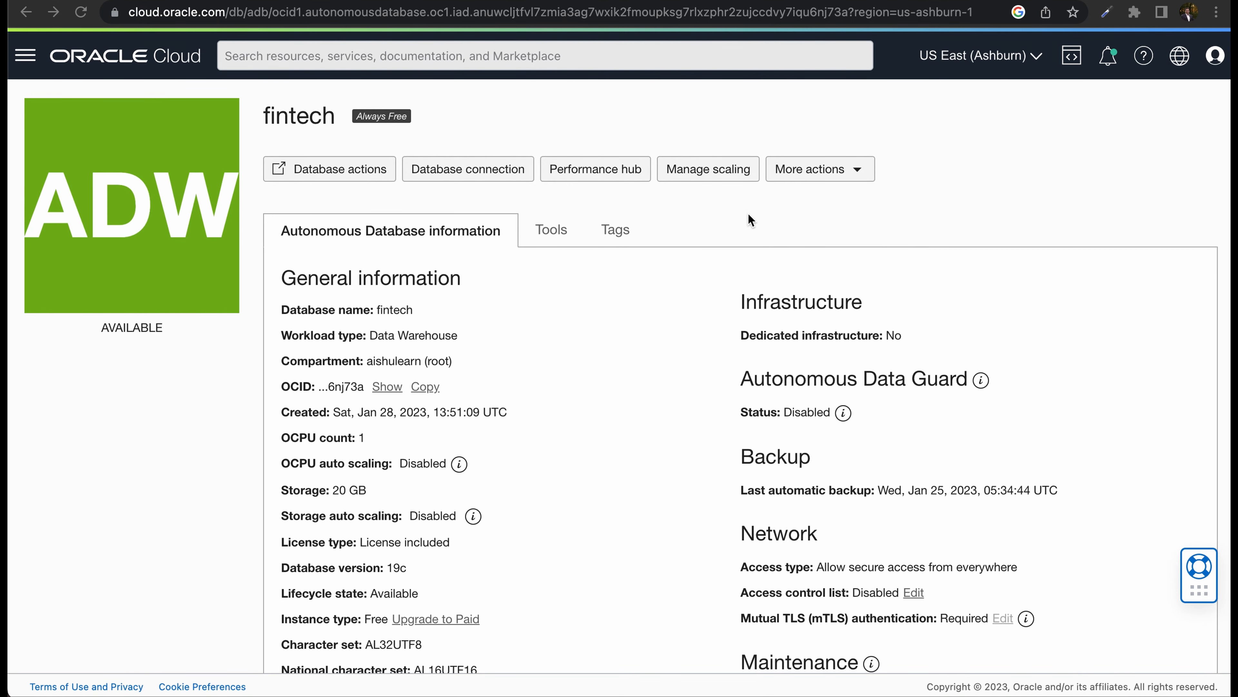
pyautogui.scroll(1, 749, 216)
pyautogui.click(312, 201)
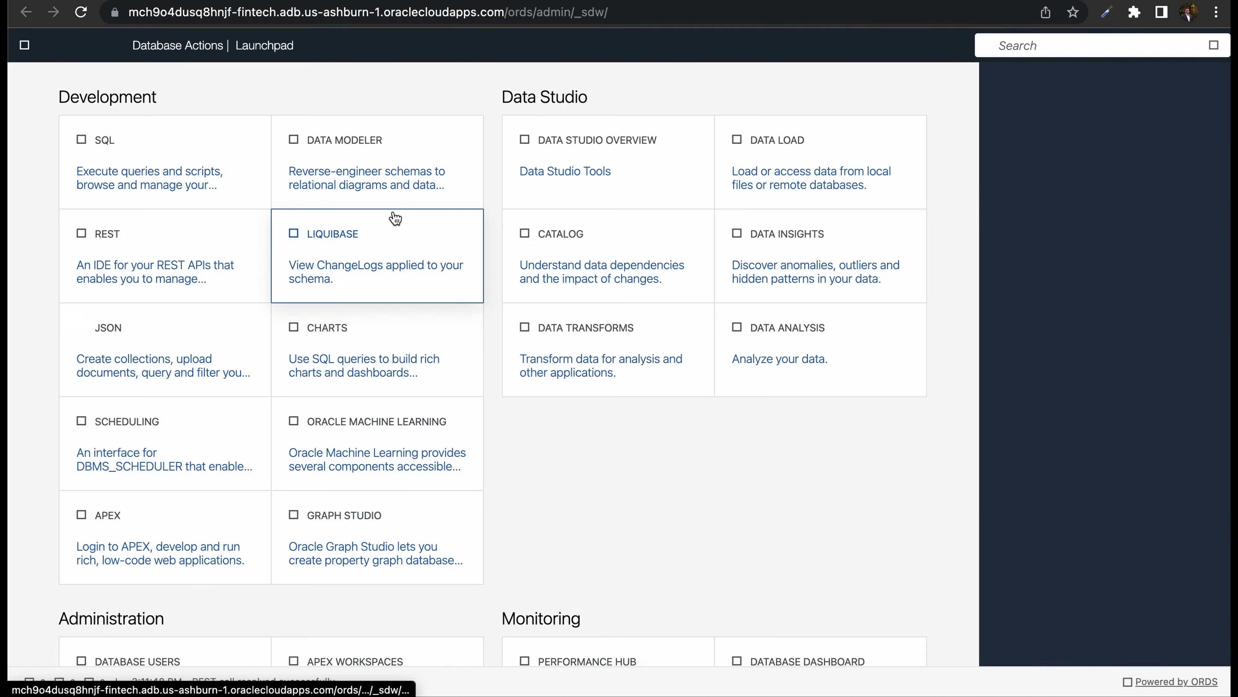
# In the SQL worksheet, paste and run the create user statement.
pyautogui.click(161, 174)
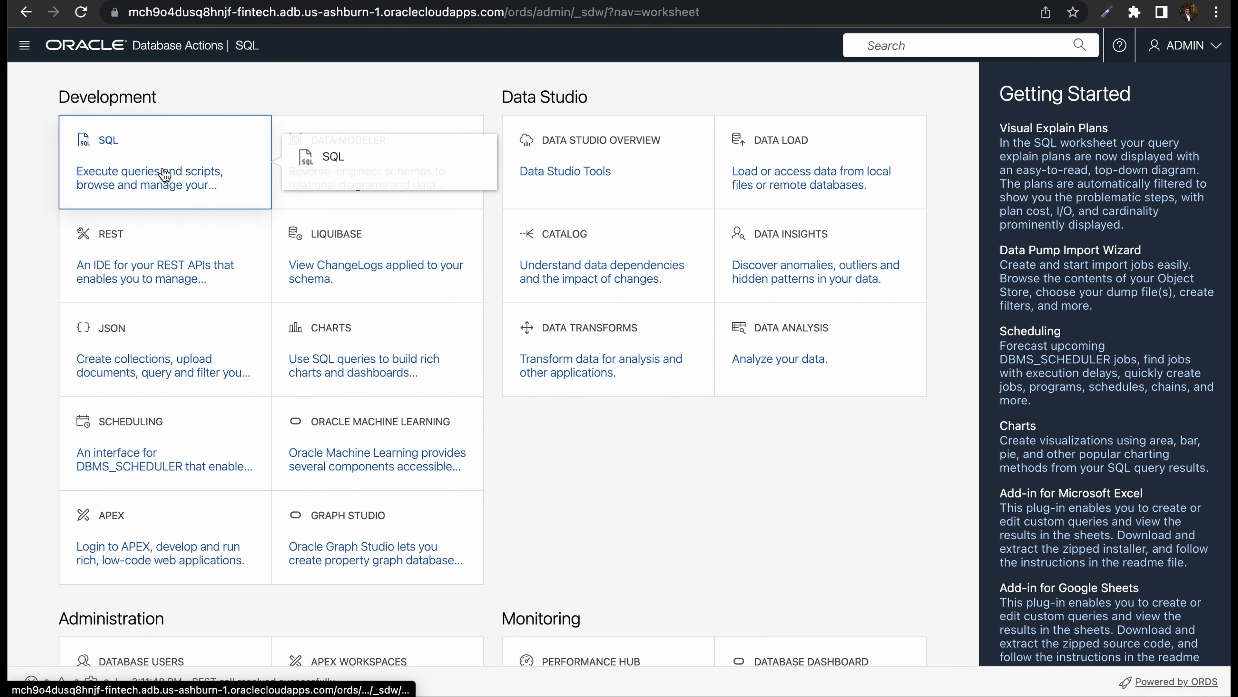
pyautogui.click(541, 126)
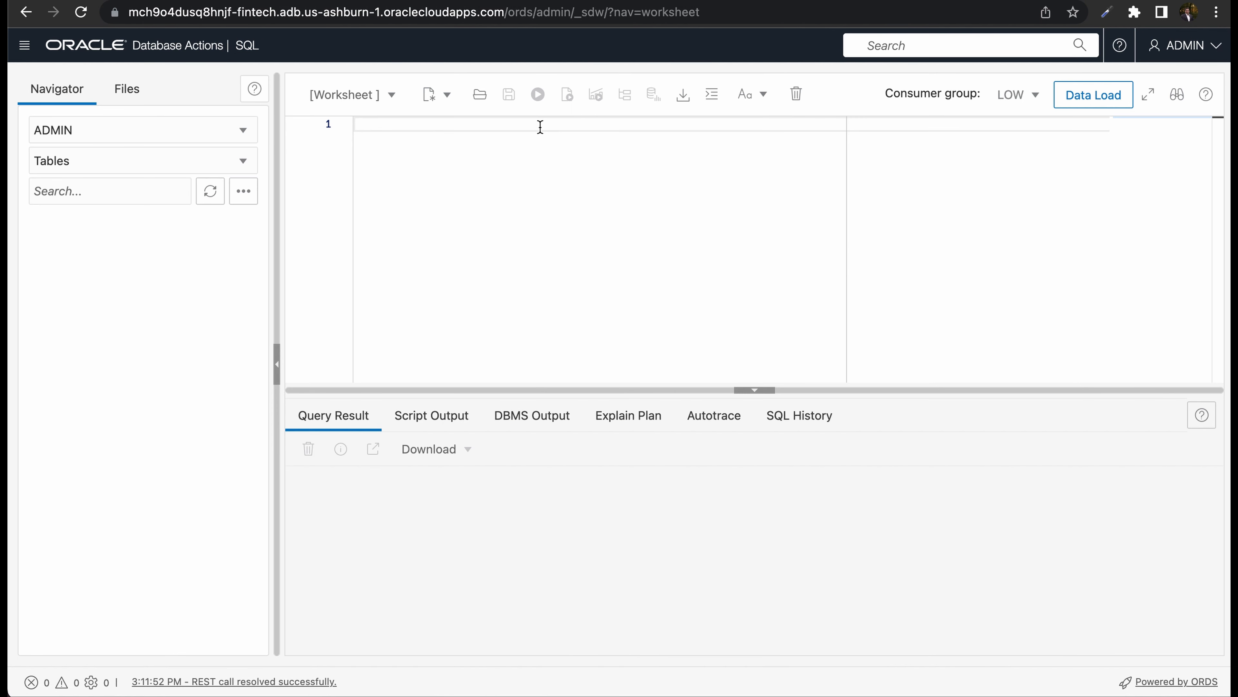
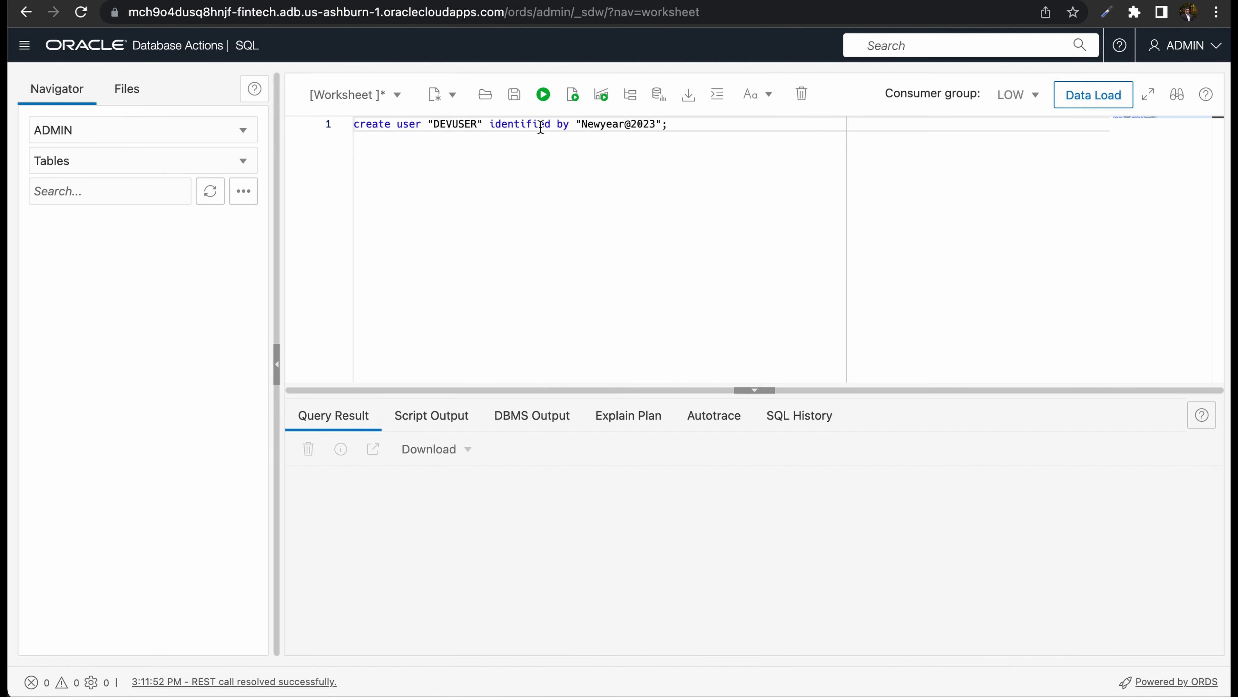
pyautogui.press('super+a')
pyautogui.click(543, 94)
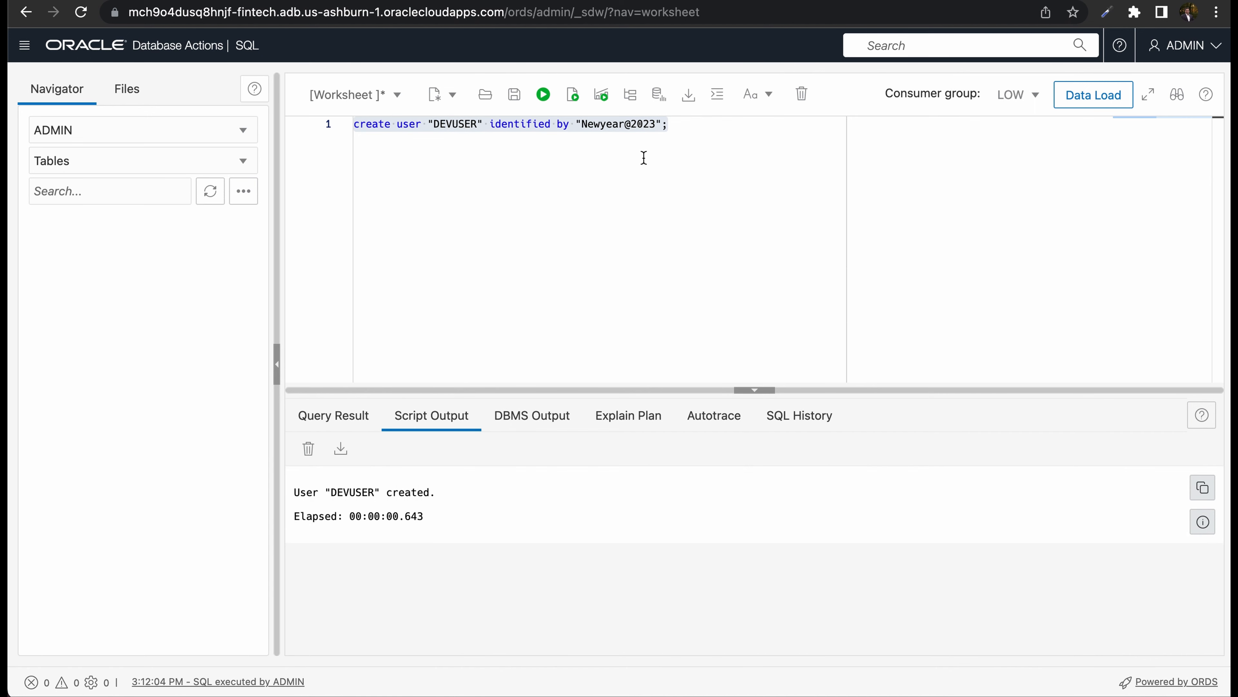
# Run ALTER USER DEVUSER with default tablespace USERS and unlimited quota.
pyautogui.click(308, 448)
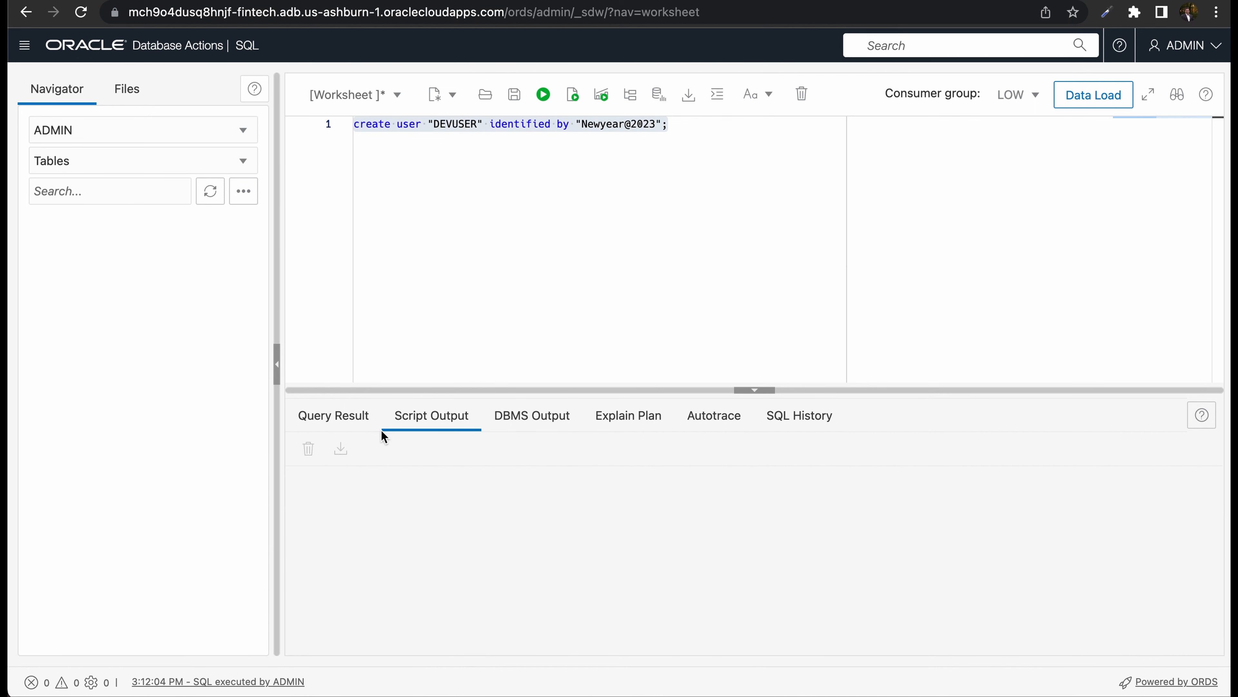
pyautogui.press('super+Tab')
pyautogui.moveTo(574, 122); pyautogui.dragTo(253, 53)
pyautogui.press('super+c')
pyautogui.press('super+Tab')
pyautogui.press('super+a')
pyautogui.press('super+v')
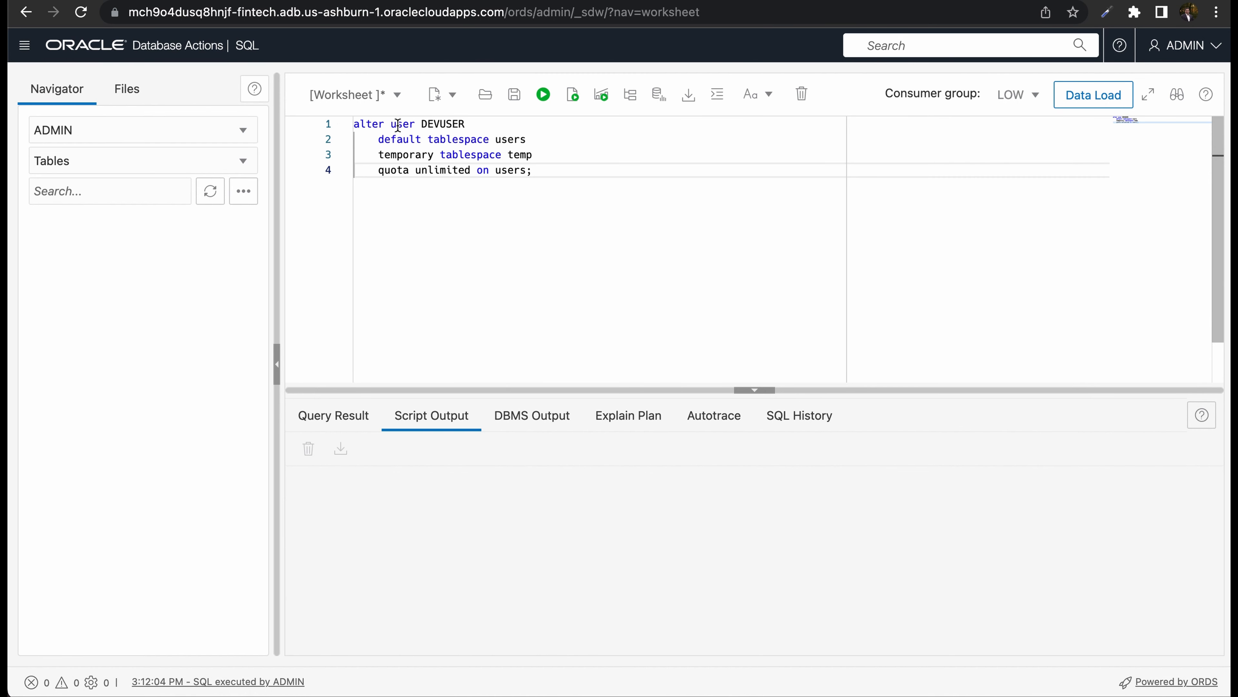
pyautogui.press('super+a')
pyautogui.click(543, 94)
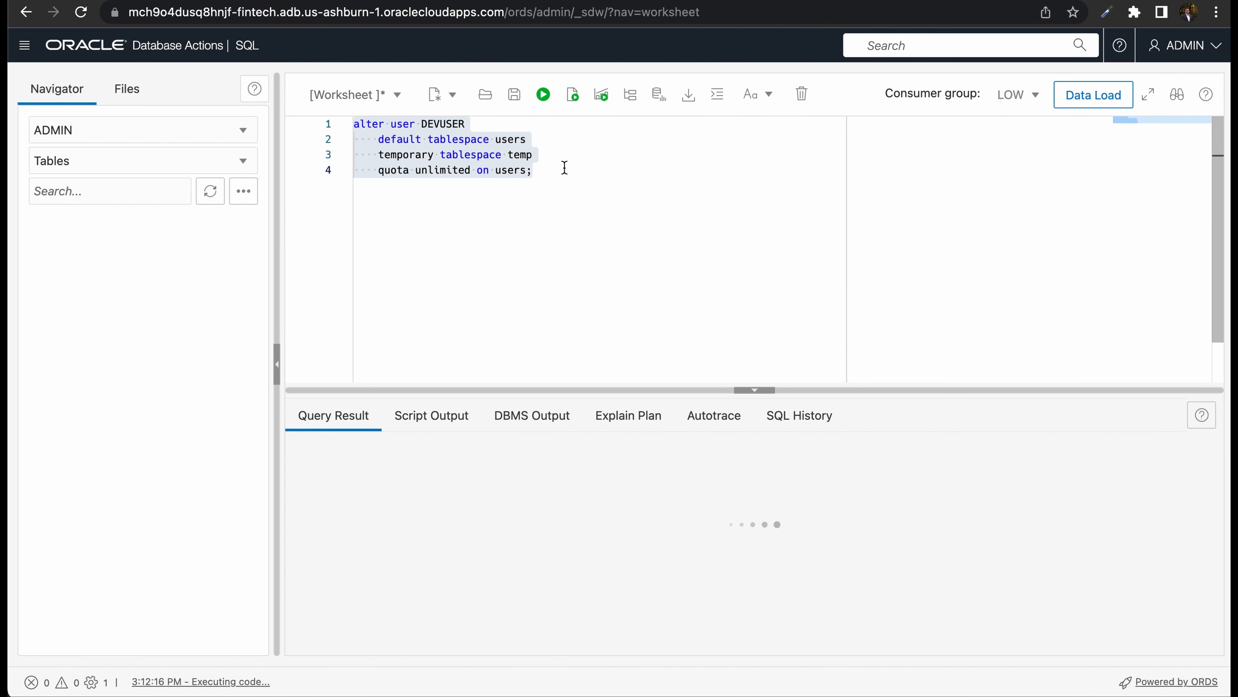
# Grant DEVUSER create session, table, view and related privileges.
pyautogui.moveTo(565, 167); pyautogui.dragTo(342, 127)
pyautogui.press('super+v')
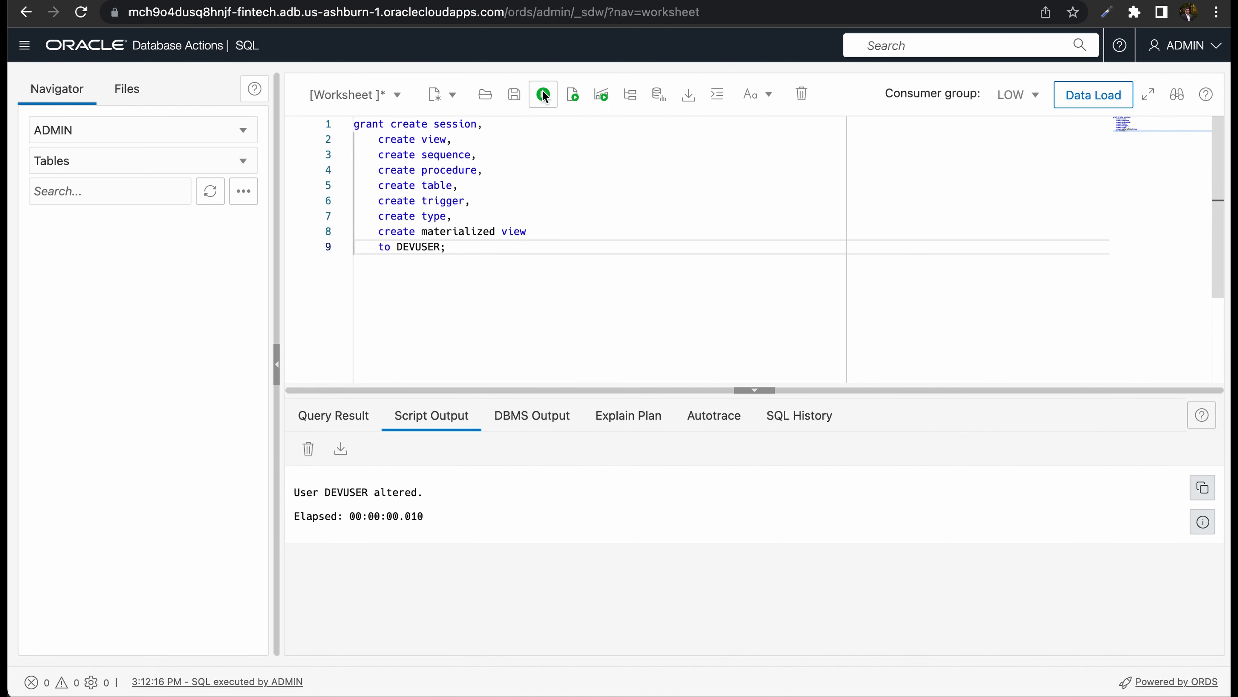
pyautogui.press('super+Return')
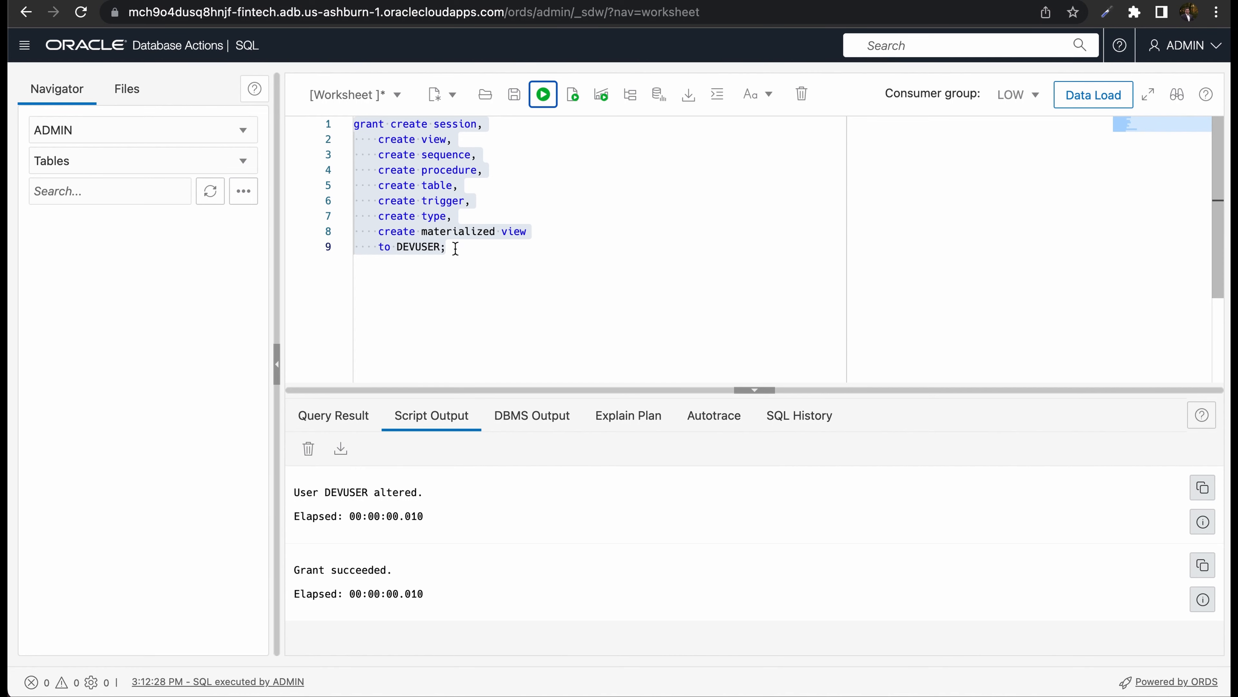
pyautogui.moveTo(455, 247); pyautogui.dragTo(311, 117)
# Create DEVUSER.SALES360 and DEVUSER.CUSTOMERS360 as copies of SH's sales and customers tables.
pyautogui.press('super+v')
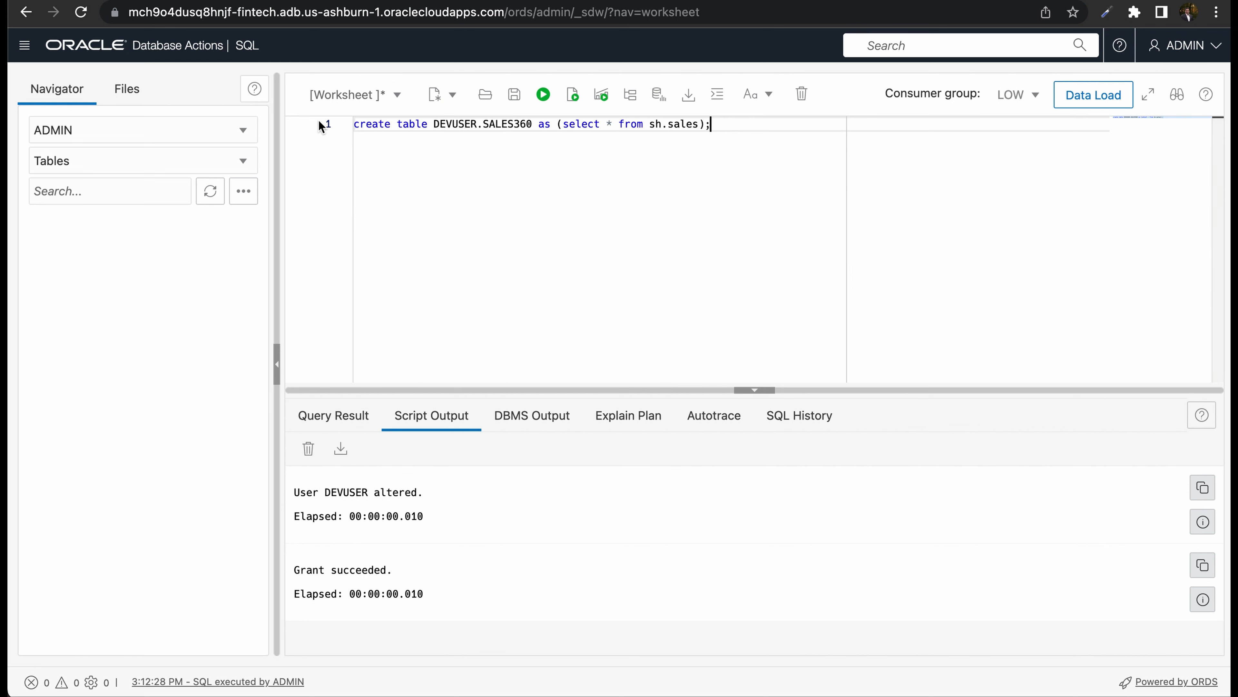
pyautogui.press('super+a')
pyautogui.click(549, 99)
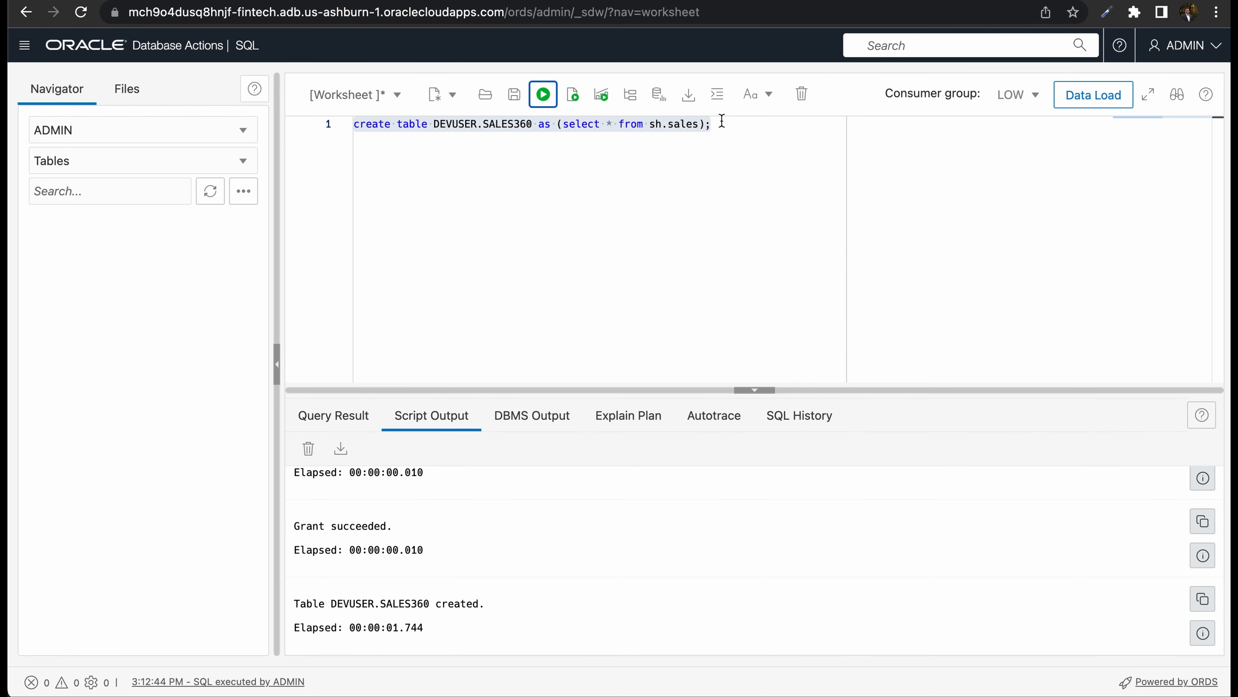
pyautogui.moveTo(719, 124); pyautogui.dragTo(352, 122)
pyautogui.press('super+v')
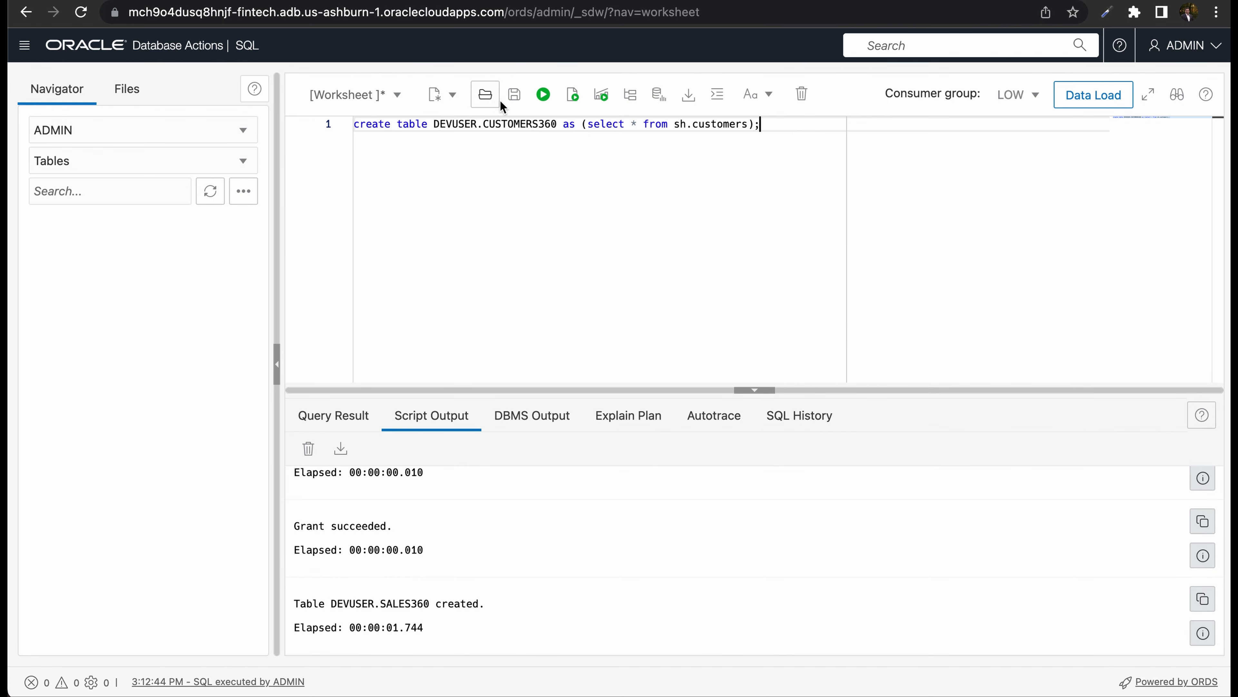
pyautogui.click(543, 94)
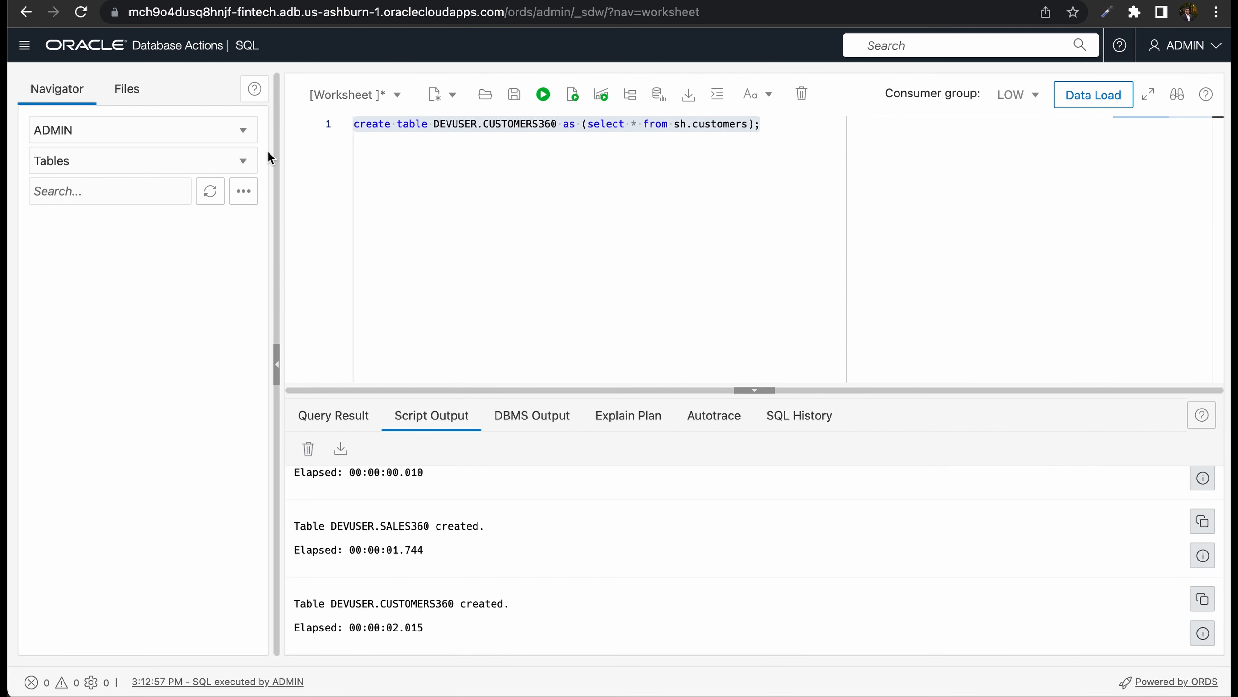
# Switch the Navigator schema to SH to browse its tables.
pyautogui.click(243, 130)
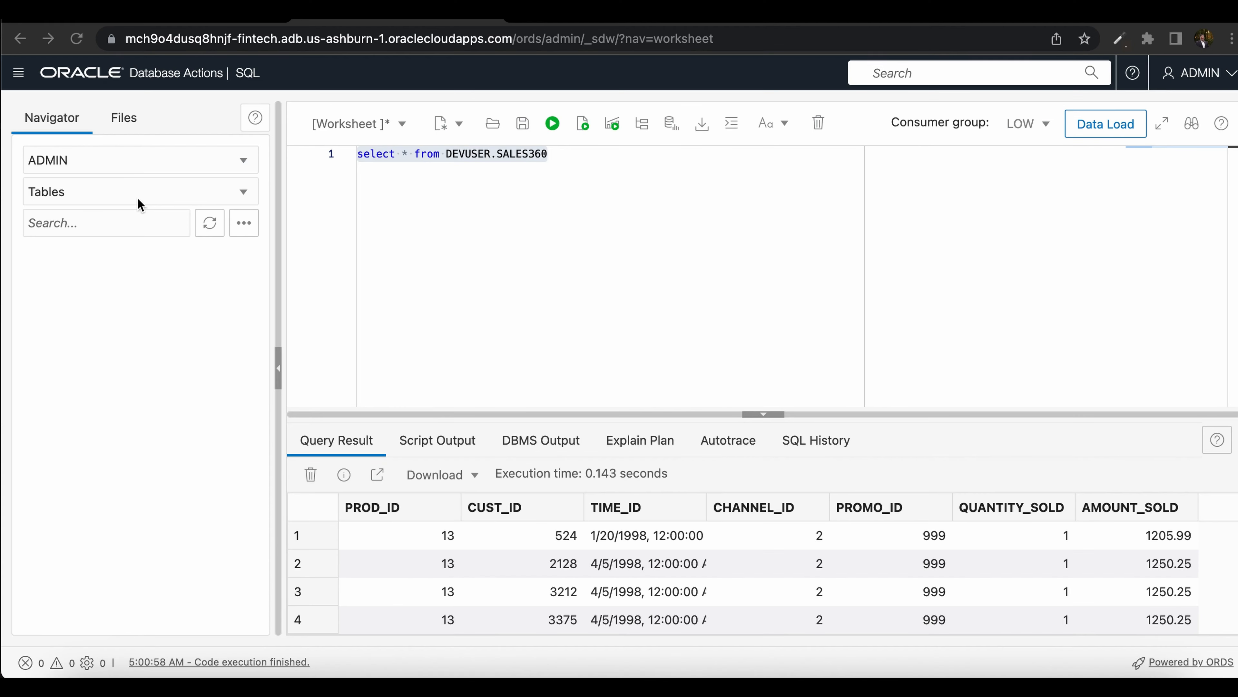
pyautogui.click(84, 159)
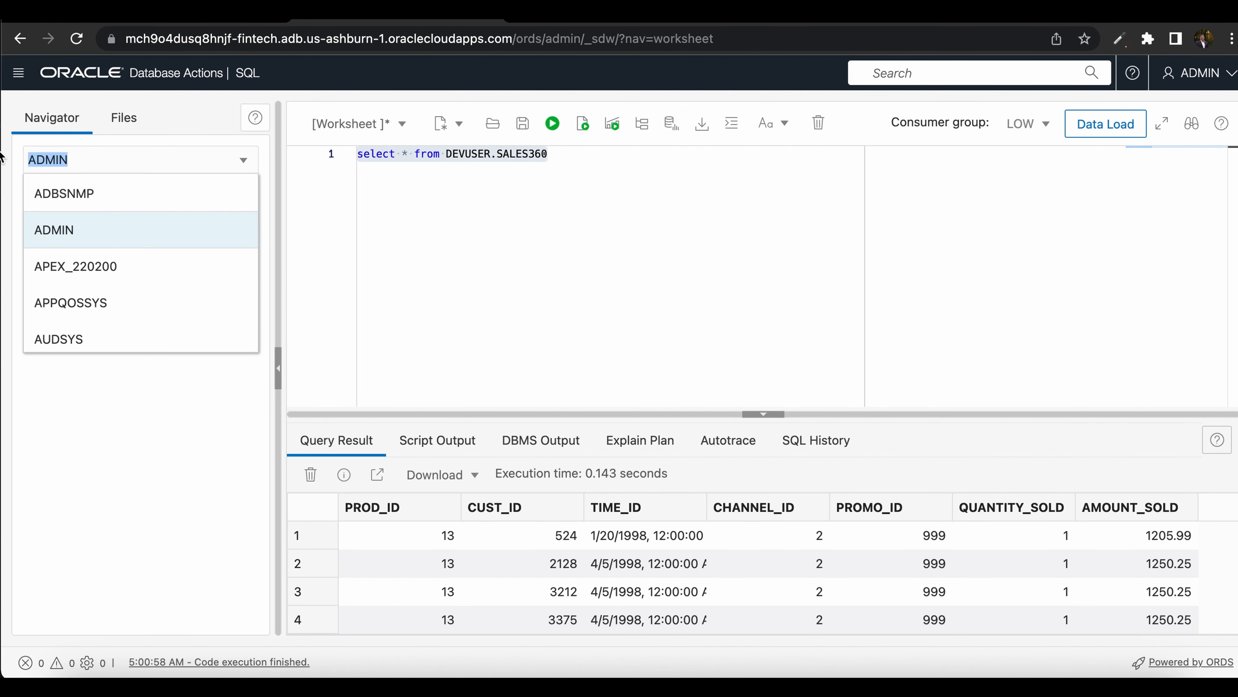
pyautogui.write('SH')
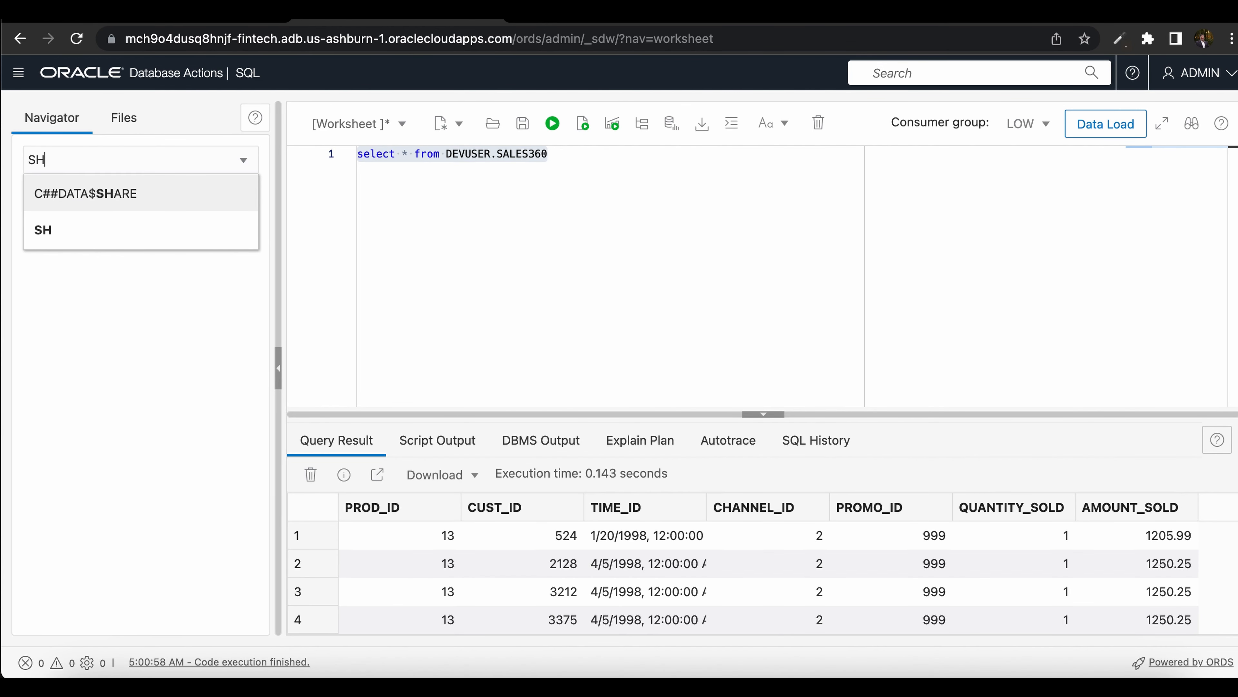
pyautogui.click(52, 230)
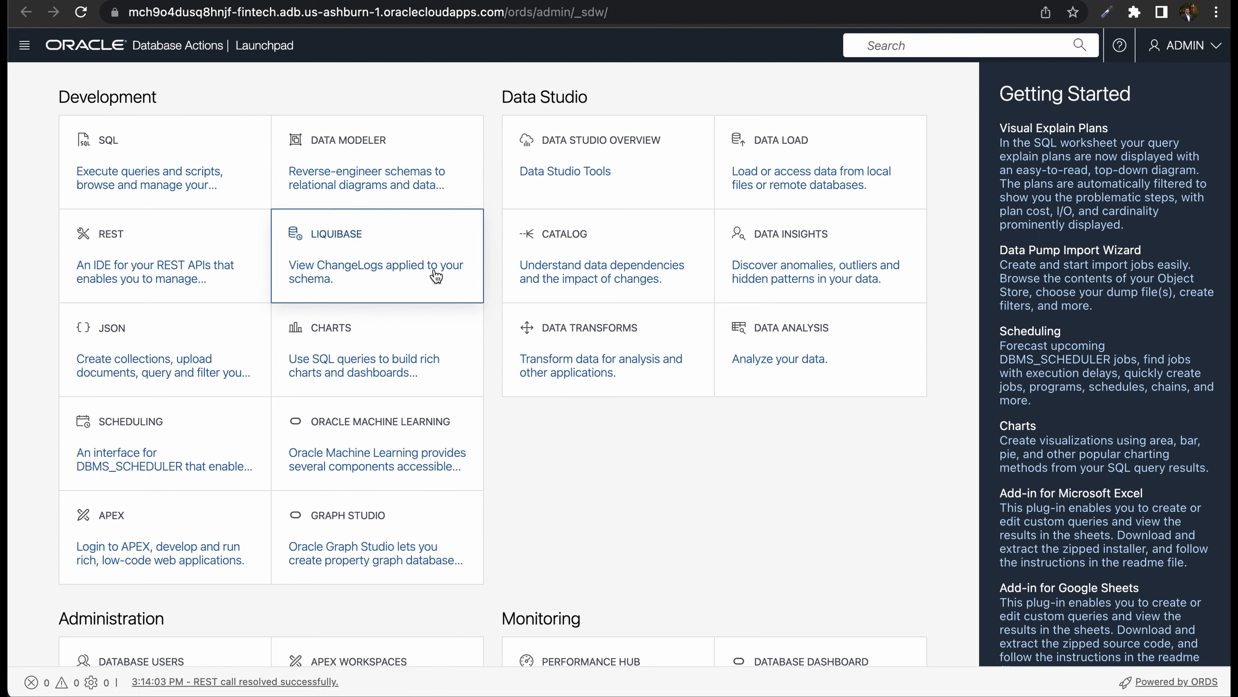
# From the Database Users page, edit DEVUSER to view its UNLIMITED quota on DATA.
pyautogui.scroll(-6, 173, 407)
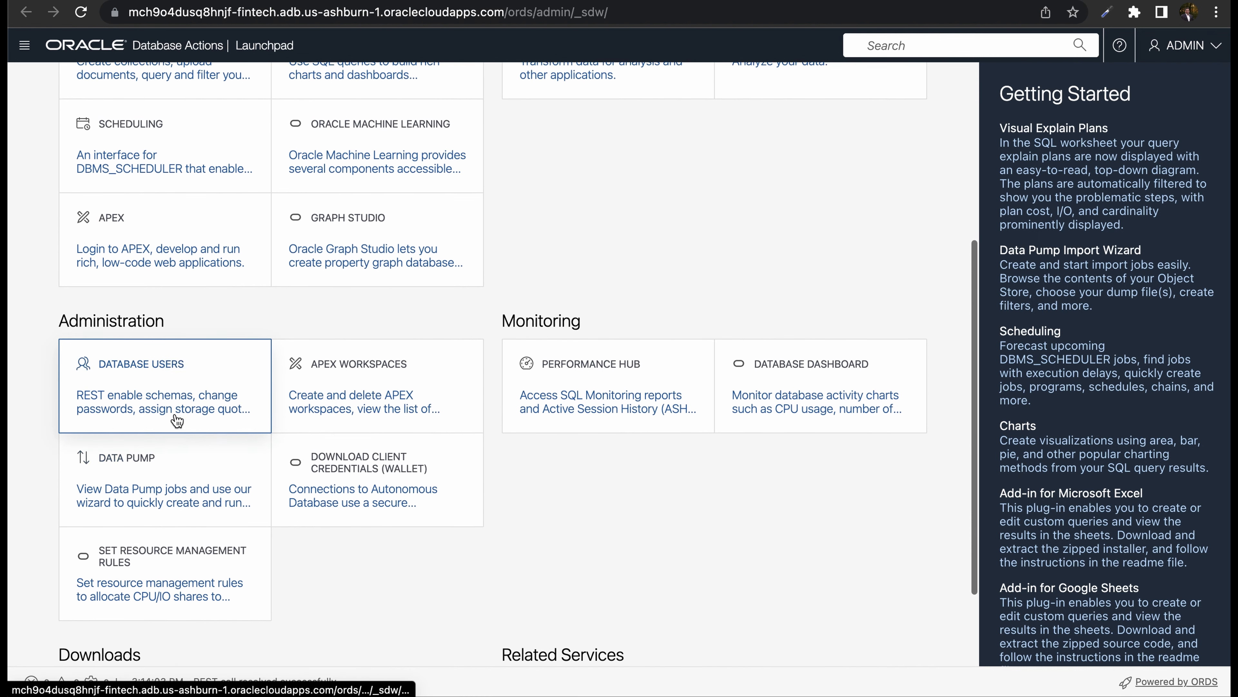
pyautogui.click(179, 408)
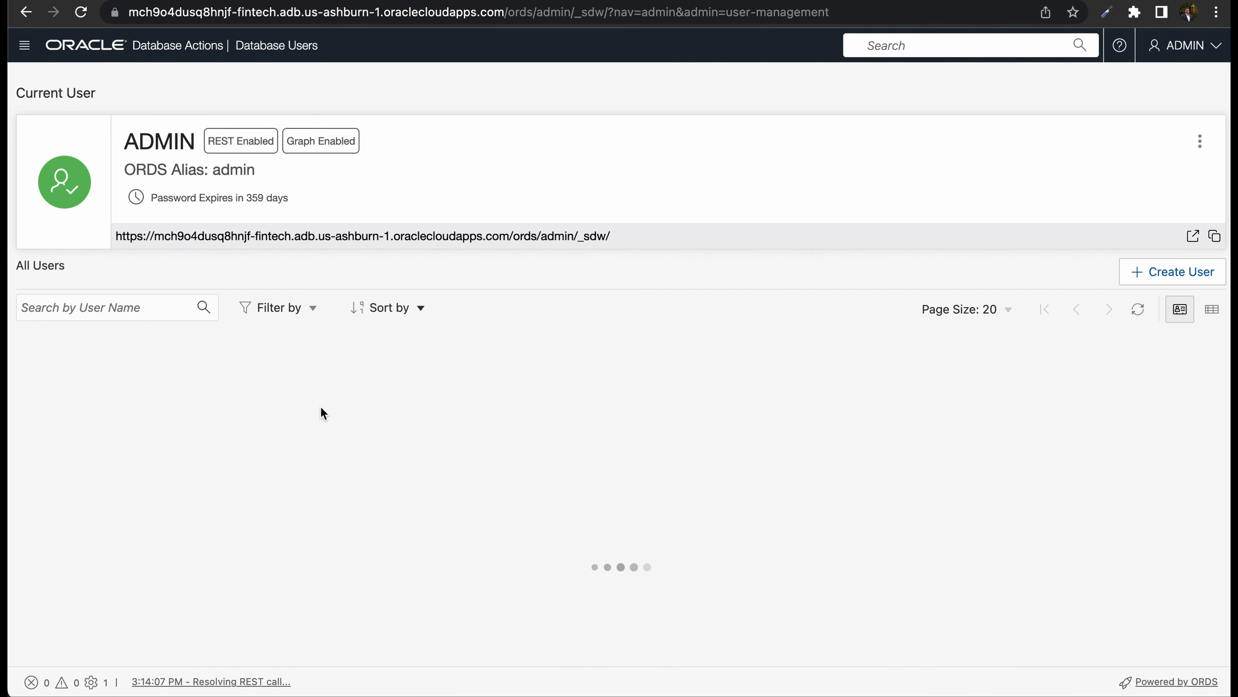
pyautogui.scroll(-5, 363, 417)
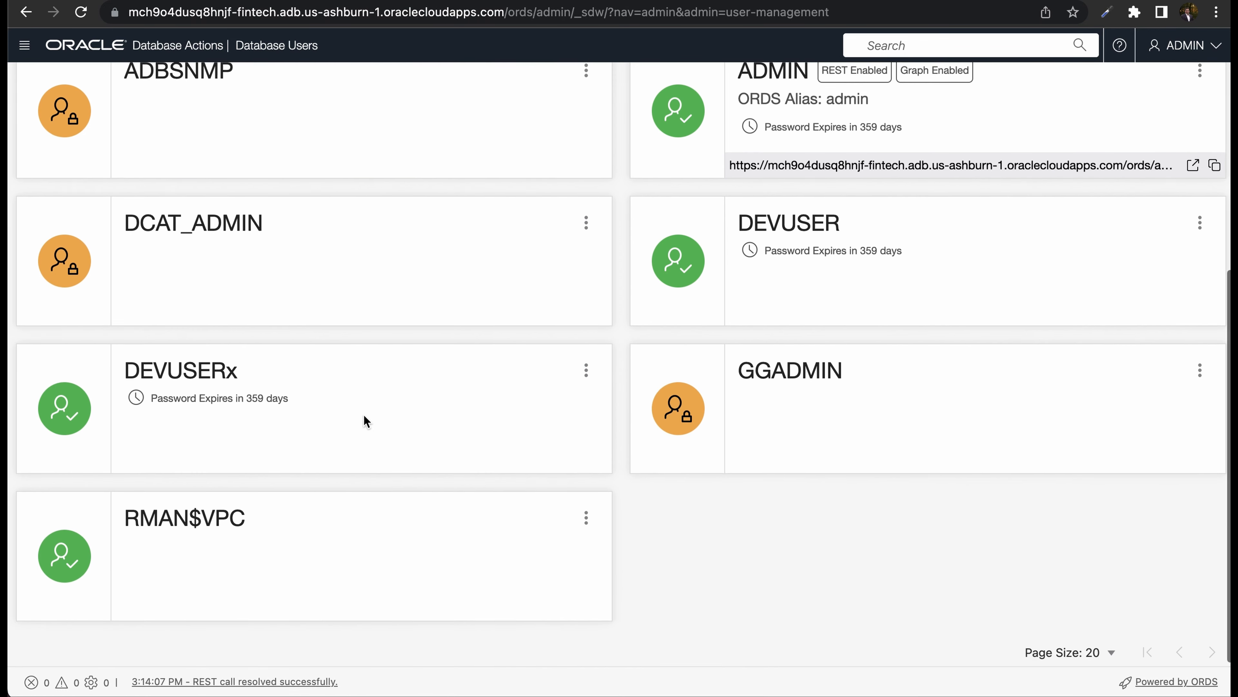
pyautogui.scroll(1, 367, 420)
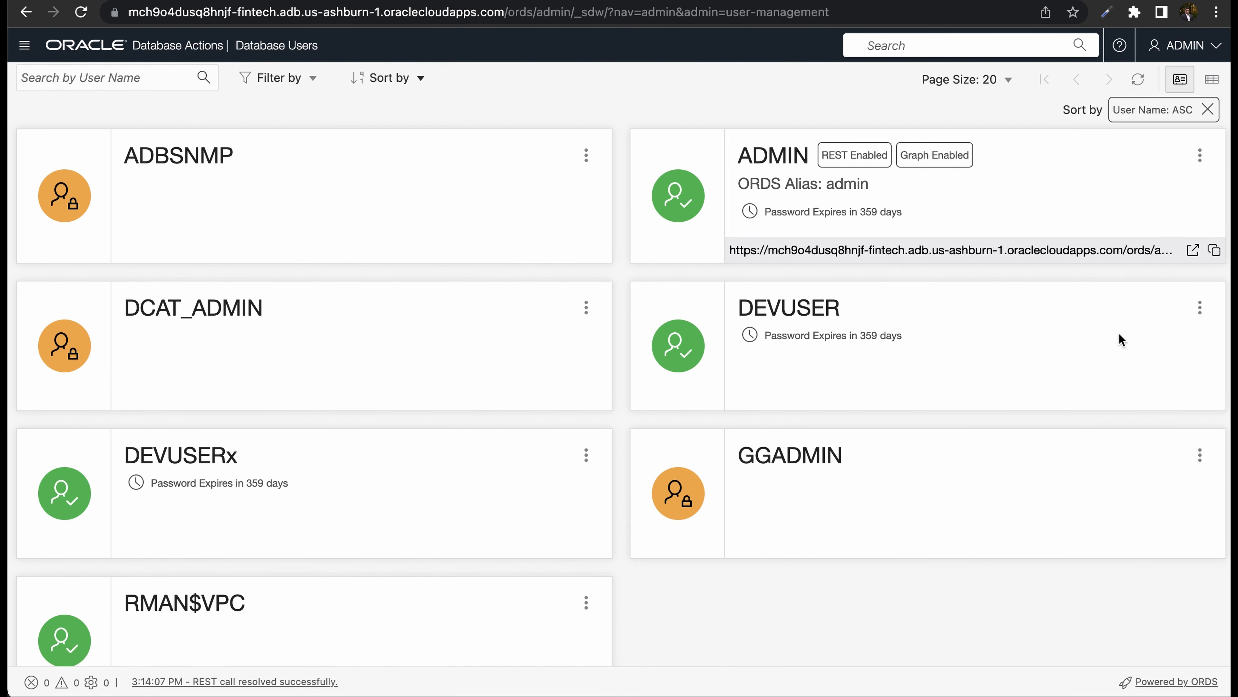
pyautogui.click(1201, 308)
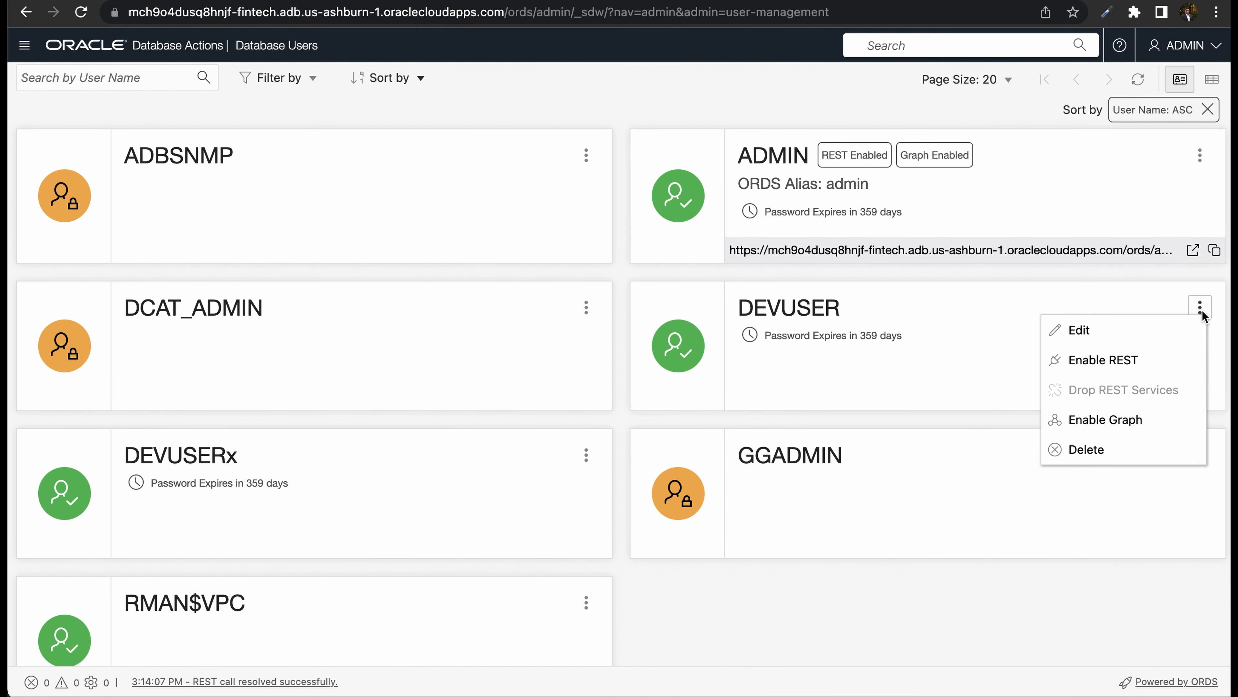
pyautogui.click(1110, 337)
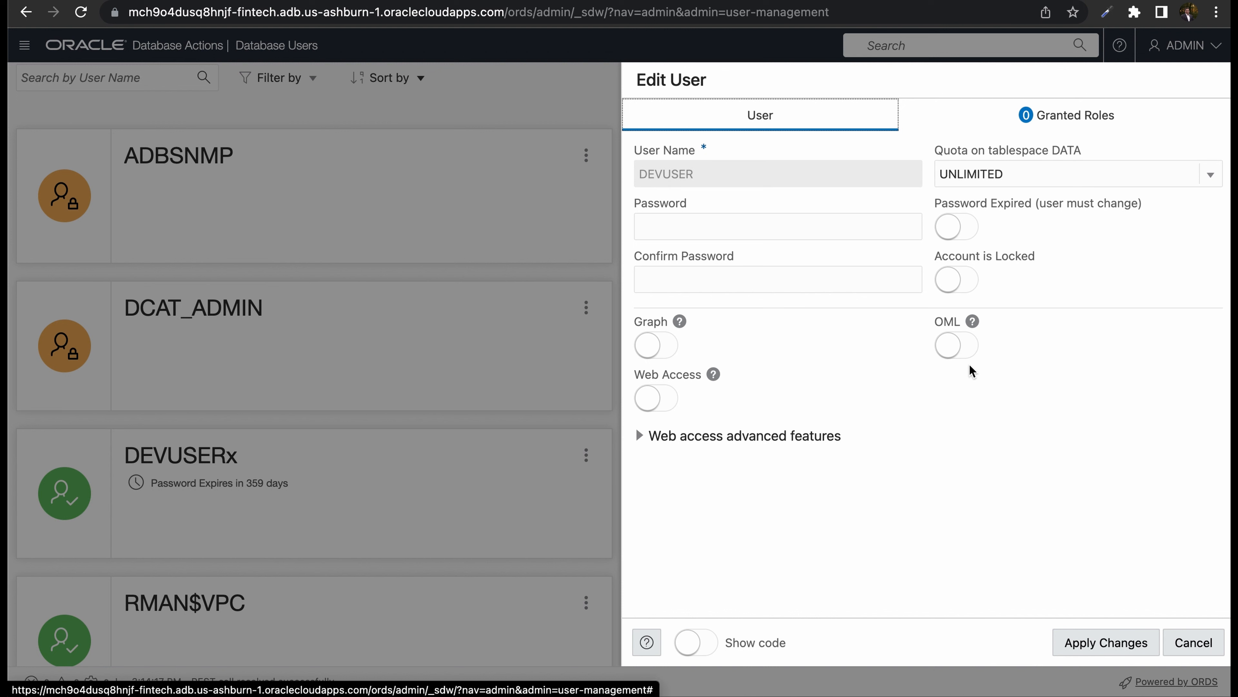
# Cancel DEVUSER's edit panel, open APEX from fintech's Tools, and sign in to Administration.
pyautogui.click(1194, 643)
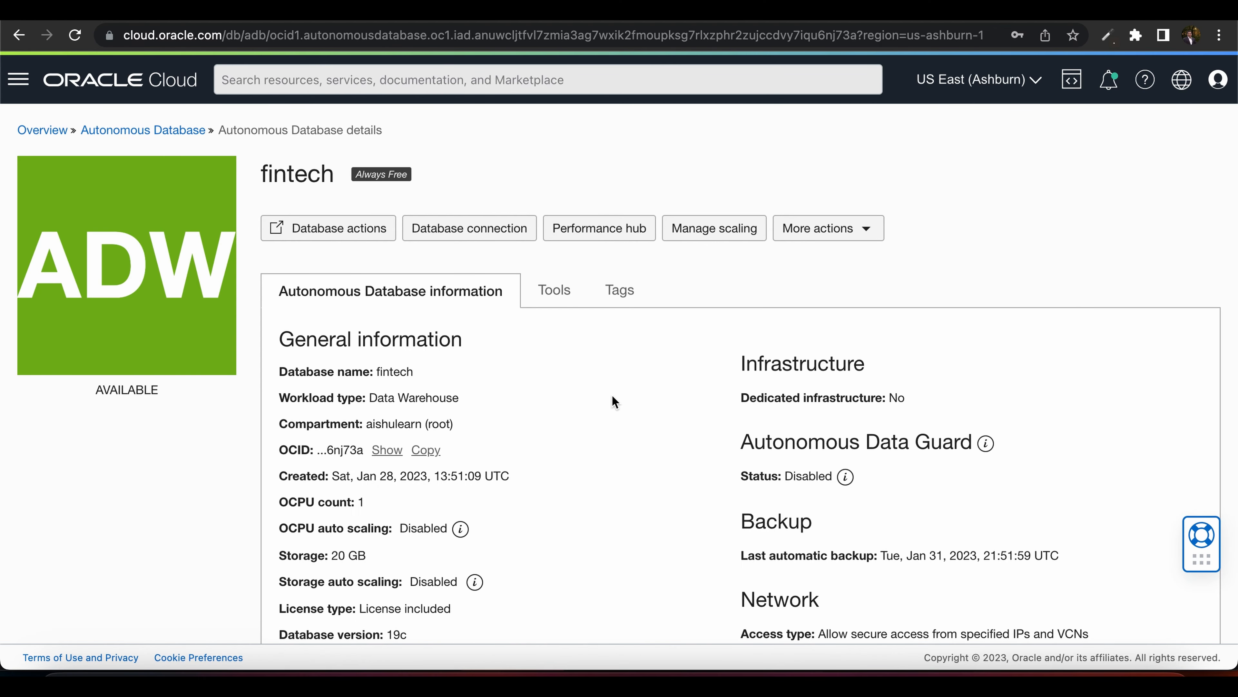
pyautogui.click(557, 294)
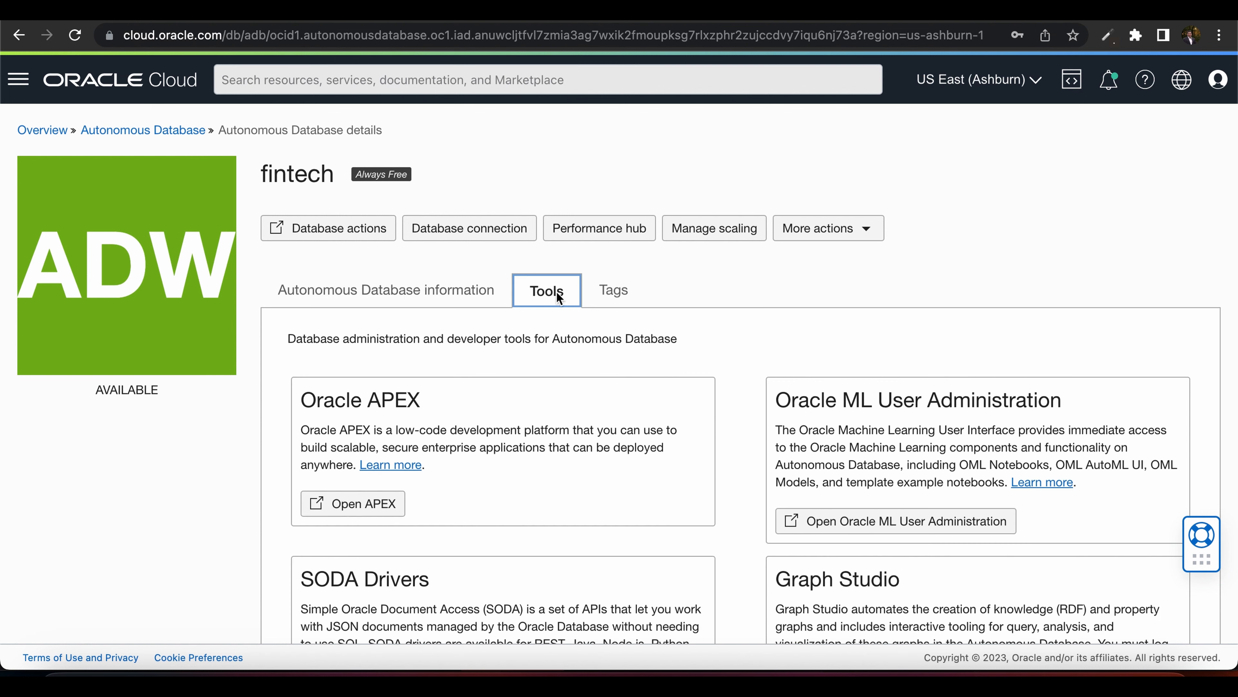
pyautogui.click(370, 503)
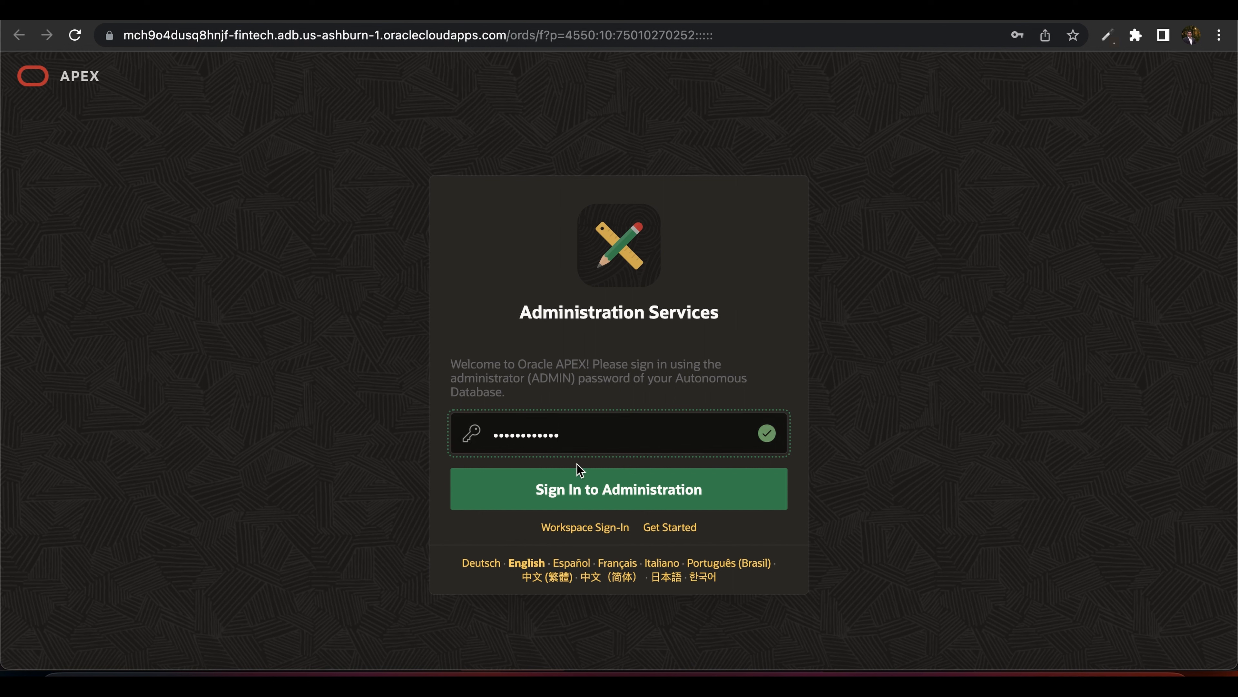
pyautogui.click(590, 490)
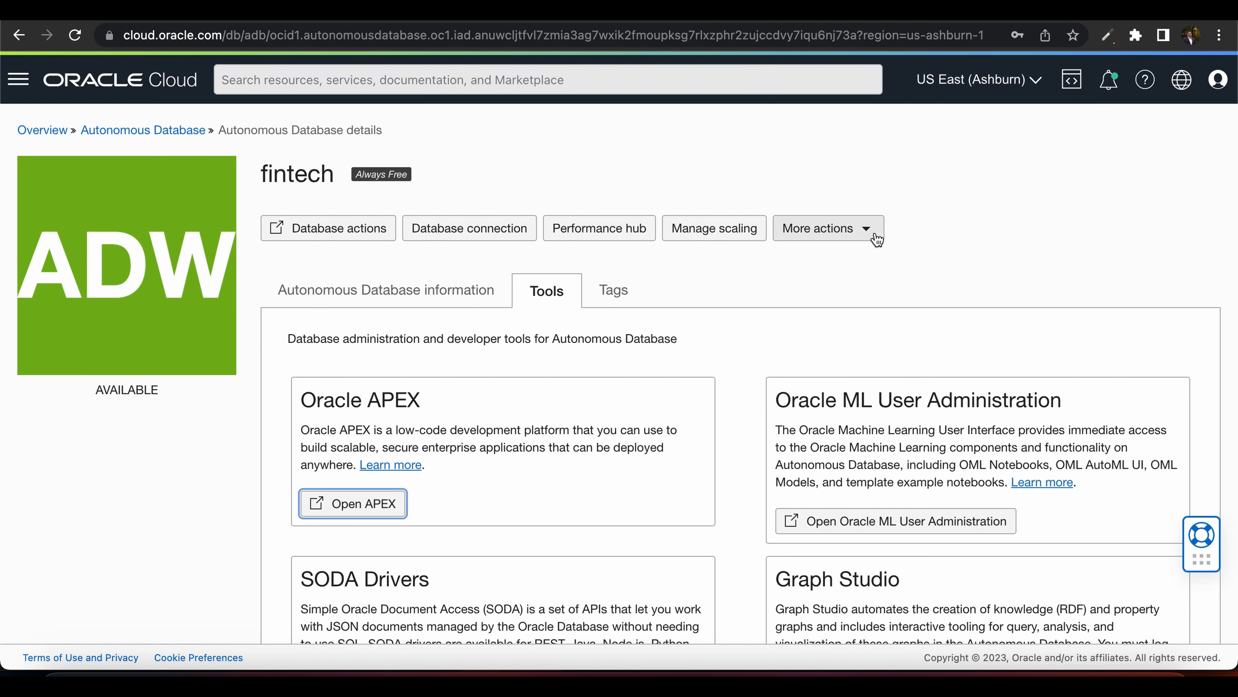
# Open the administrator password change form and dismiss it unchanged.
pyautogui.click(873, 233)
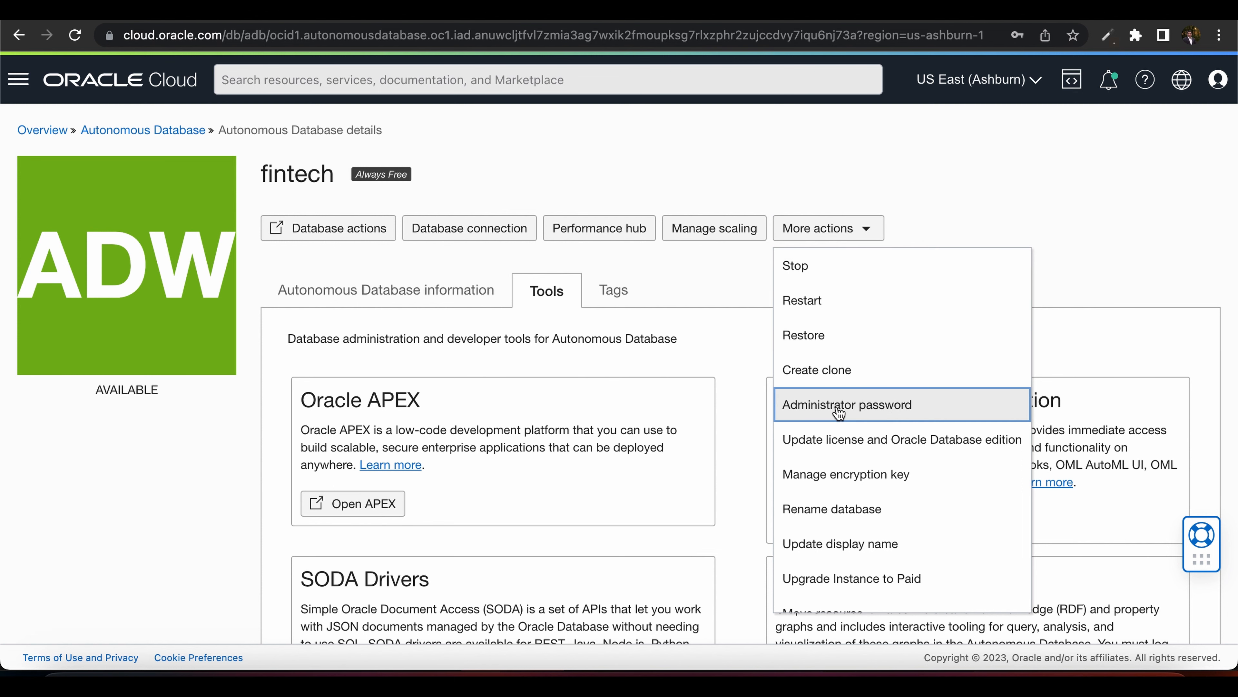
pyautogui.click(862, 412)
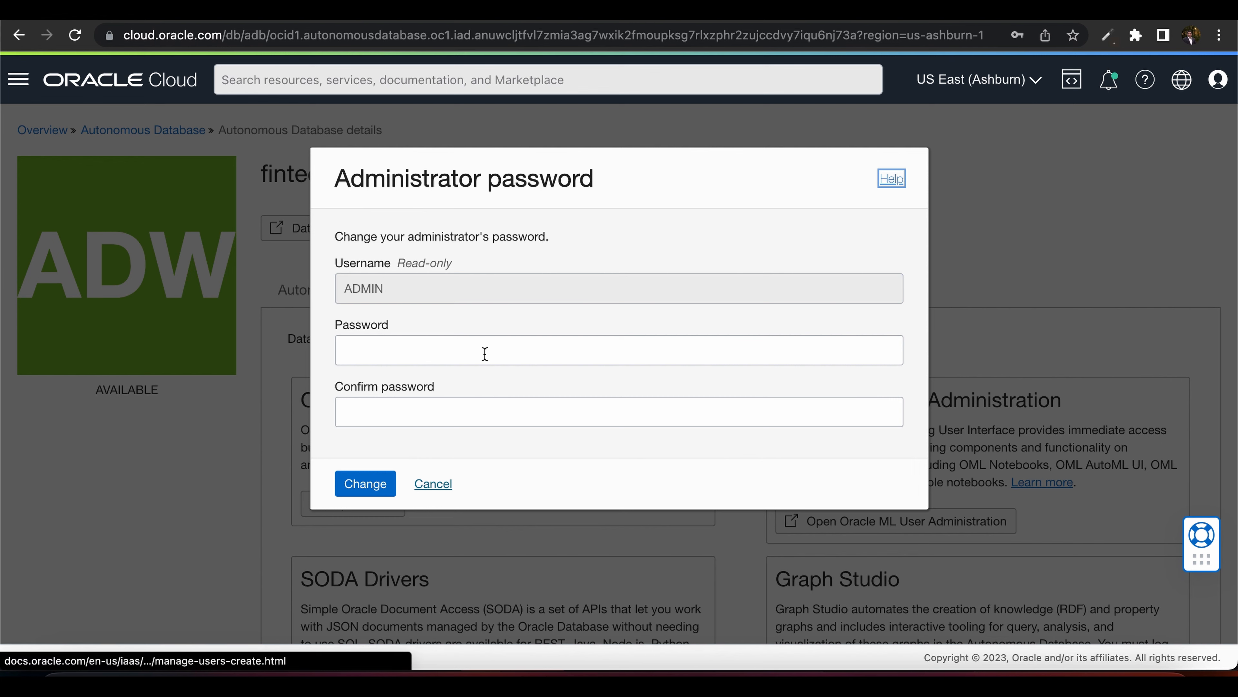
pyautogui.click(436, 482)
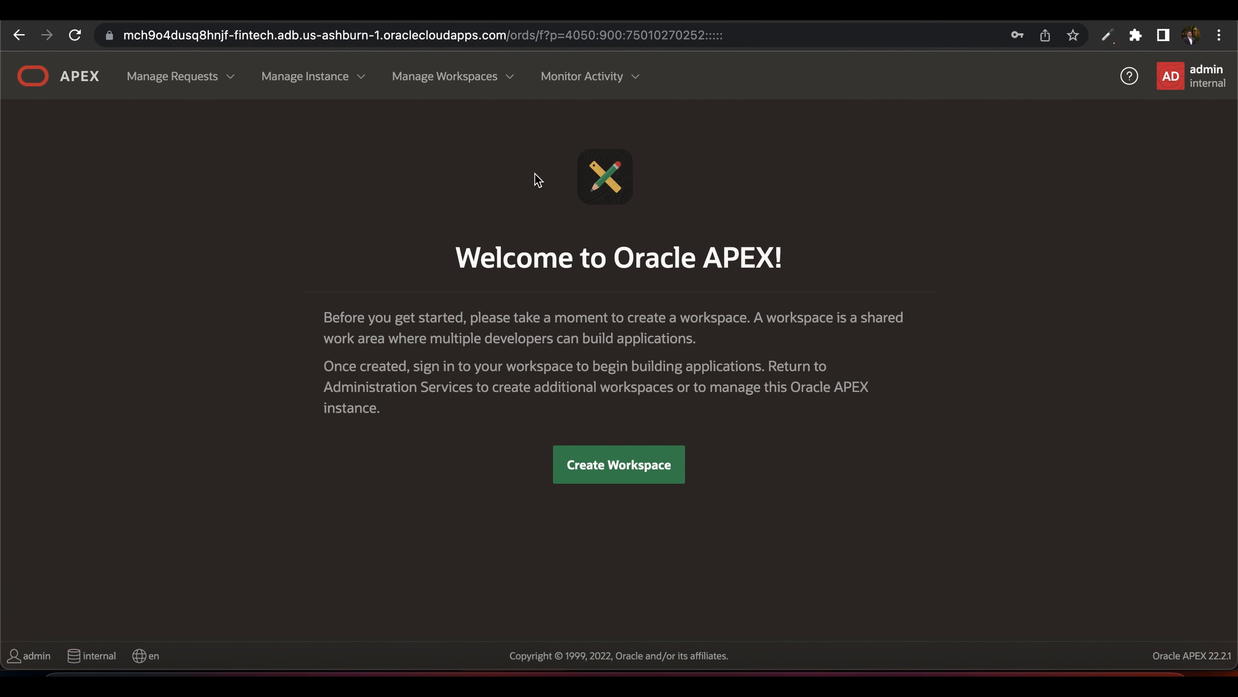
# Create workspace DEVUSERWS on the existing DEVUSER schema with its admin username and password.
pyautogui.click(630, 467)
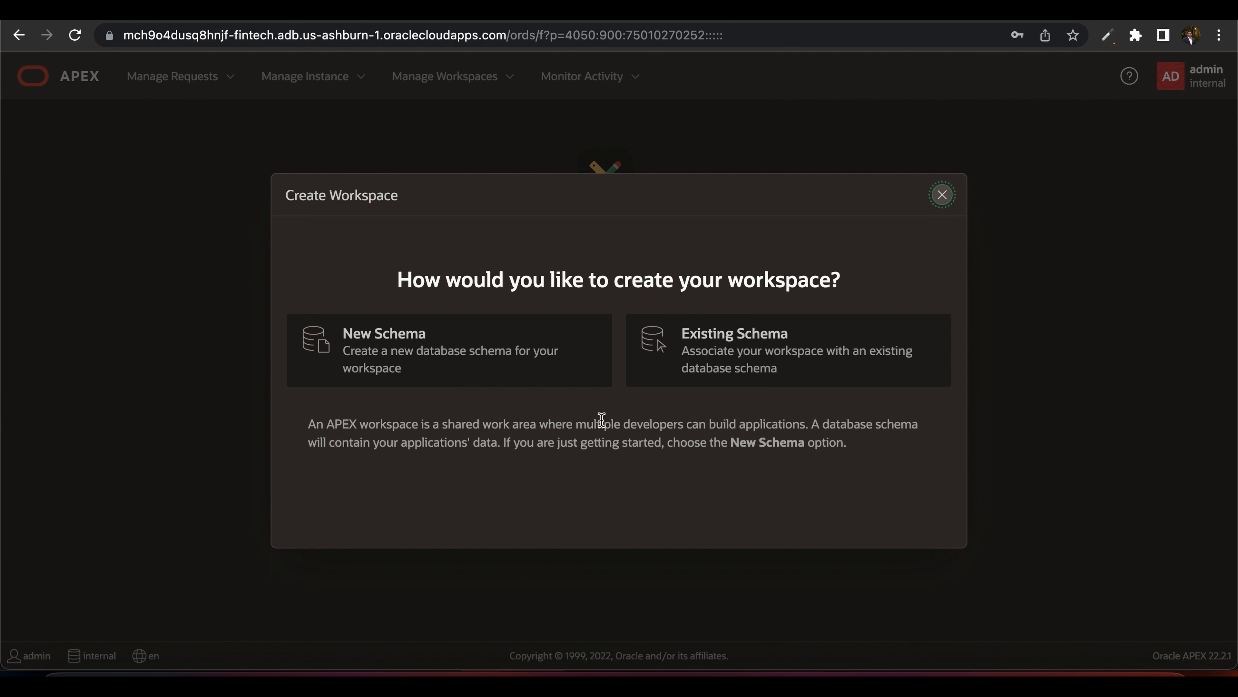
pyautogui.click(715, 365)
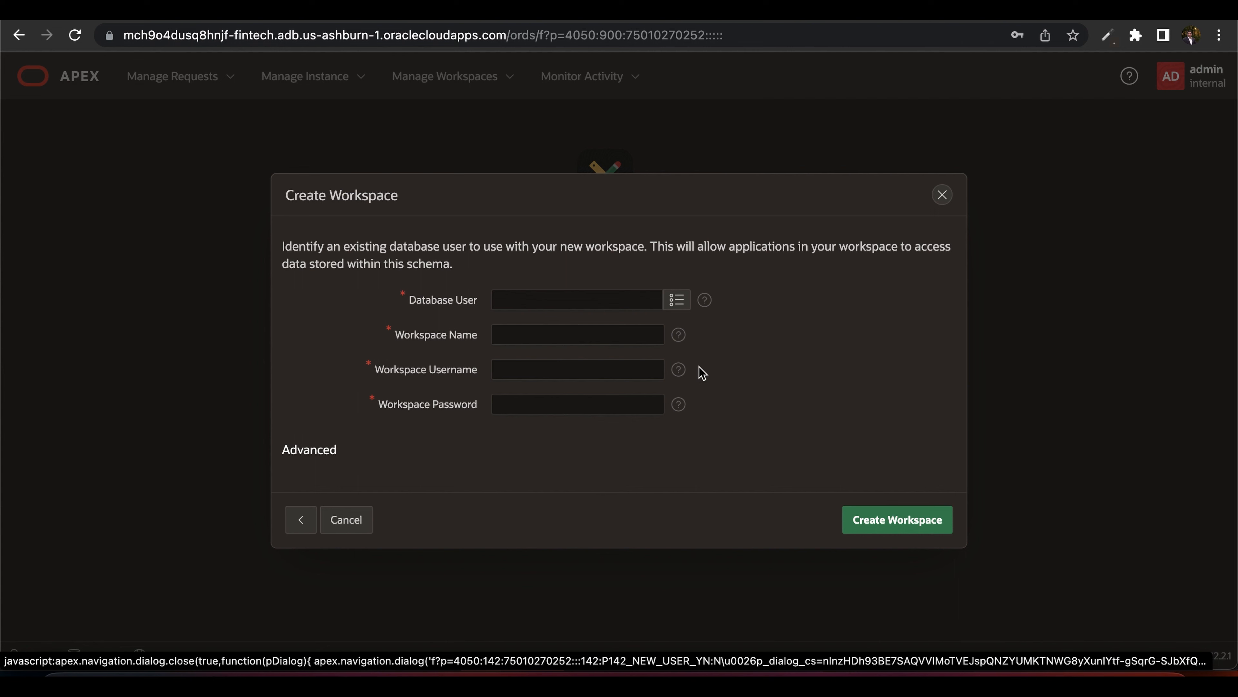
pyautogui.click(677, 300)
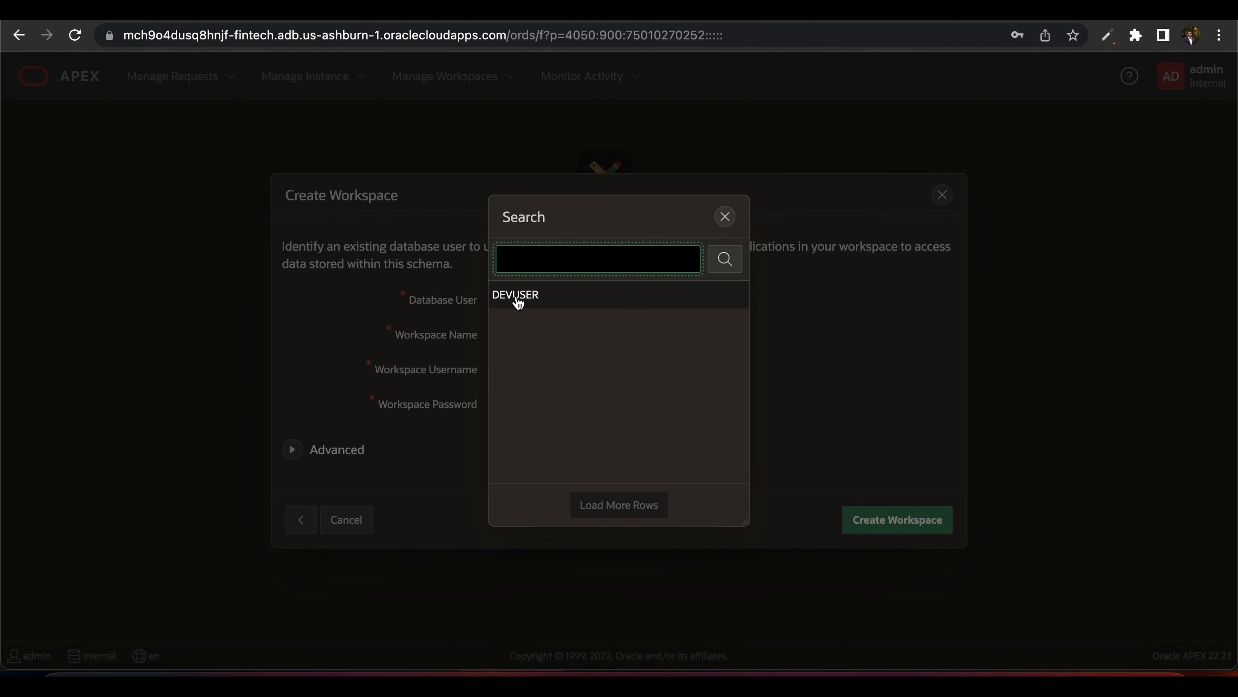
pyautogui.click(519, 303)
pyautogui.click(564, 370)
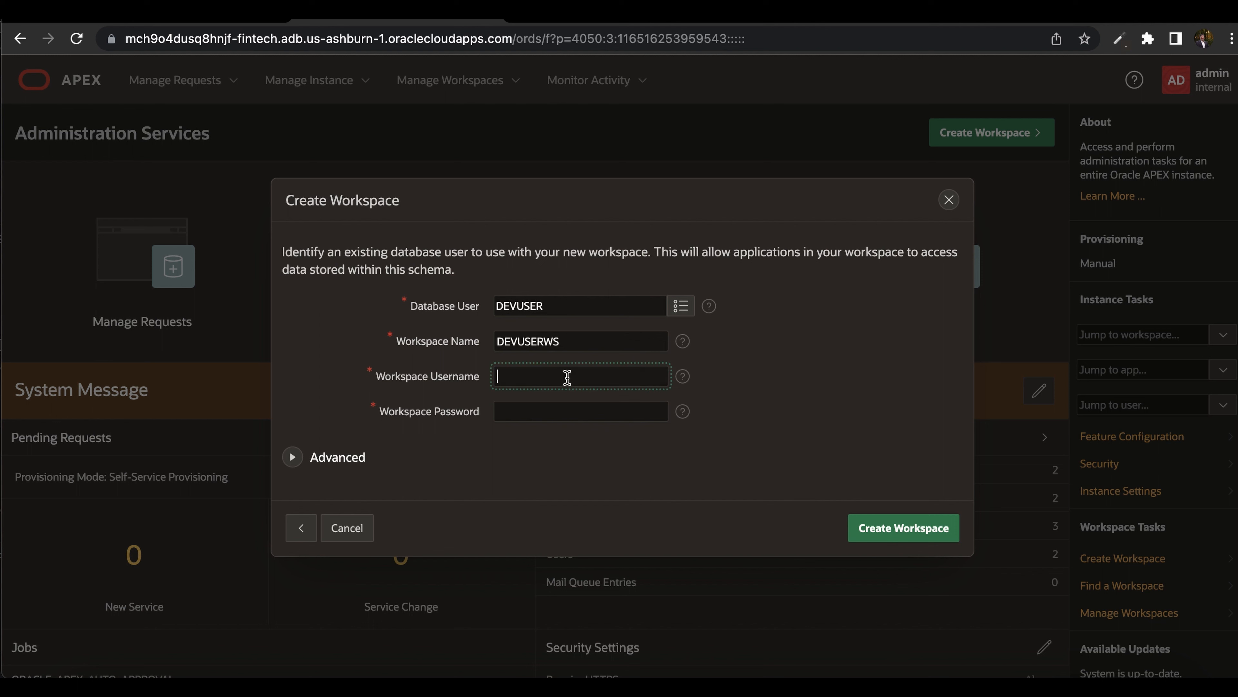
pyautogui.write('DEVUSER')
pyautogui.press('Return')
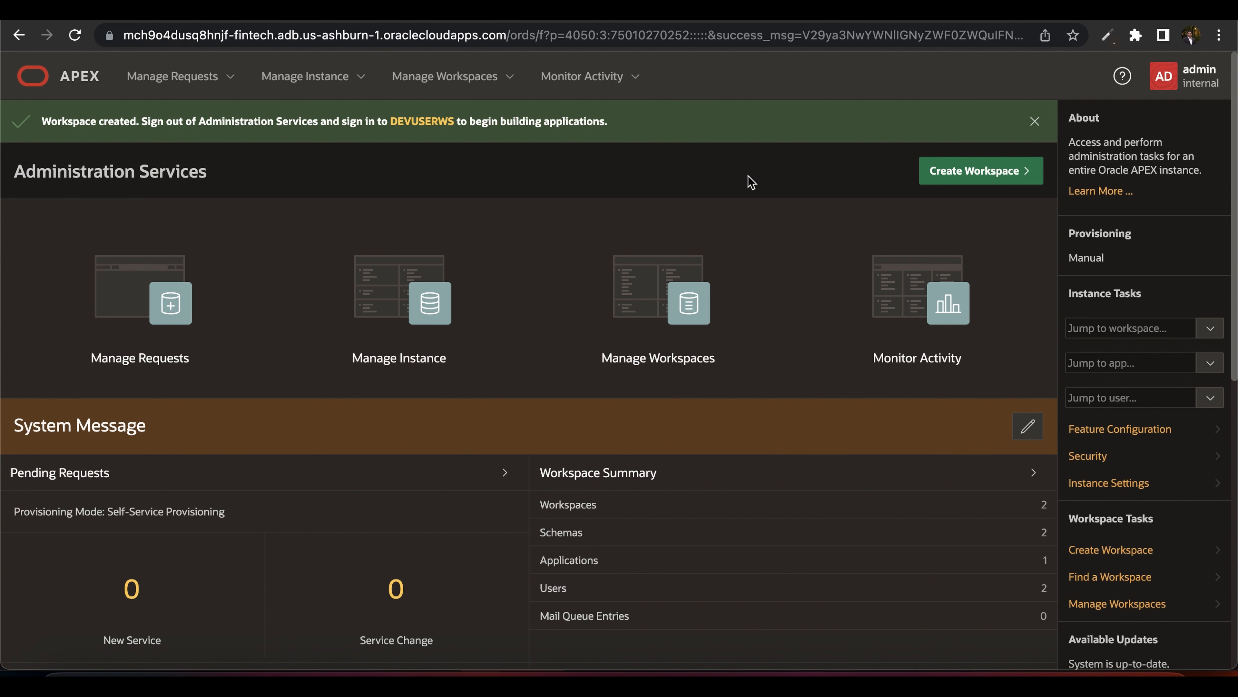
# Sign in to DEVUSERWS with the password, remembering workspace and username.
pyautogui.click(422, 123)
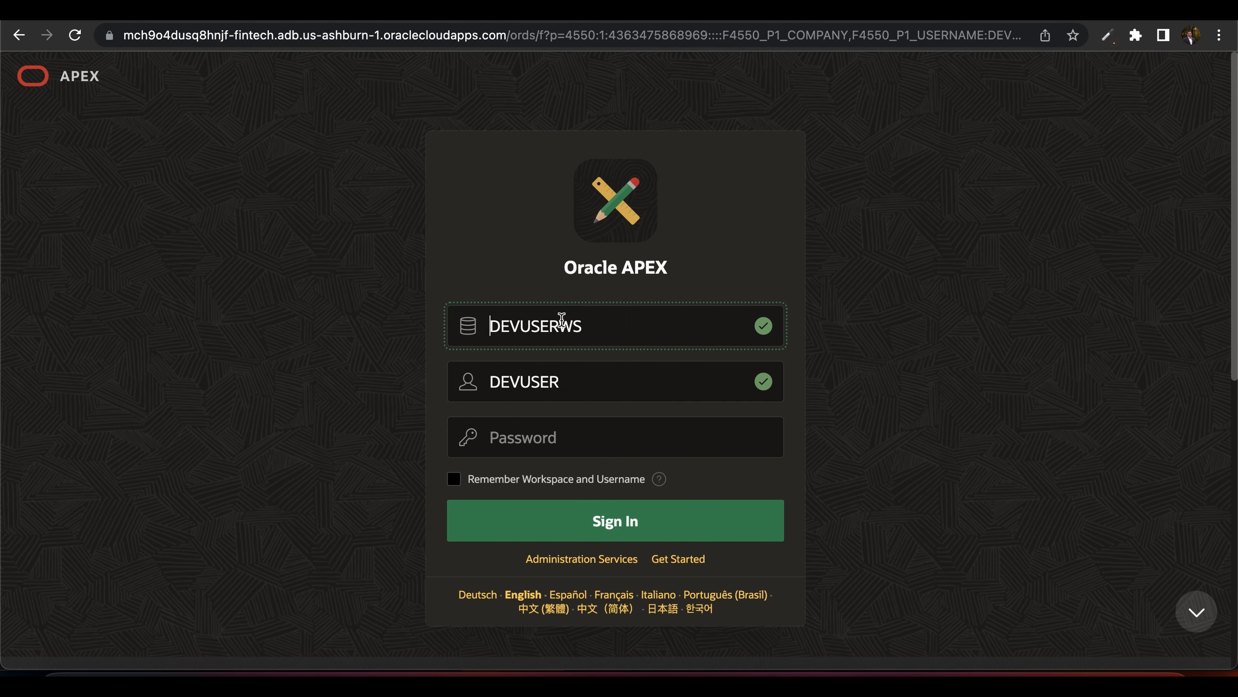
pyautogui.click(572, 437)
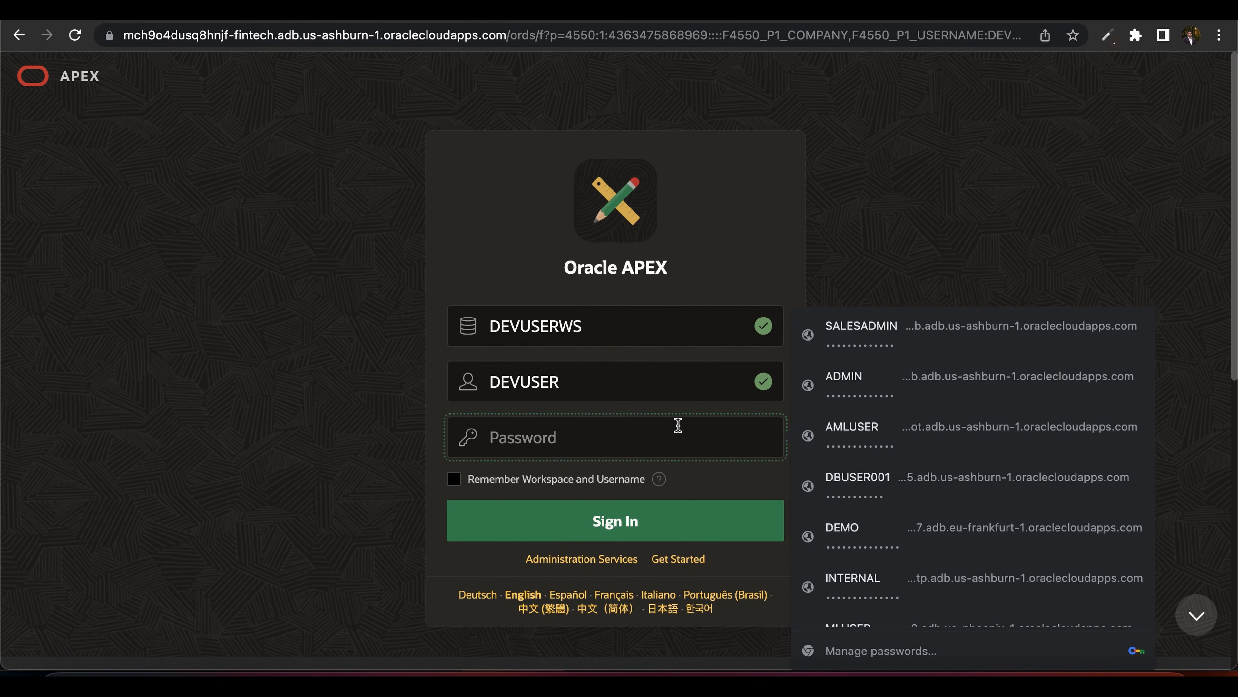
pyautogui.write('•')
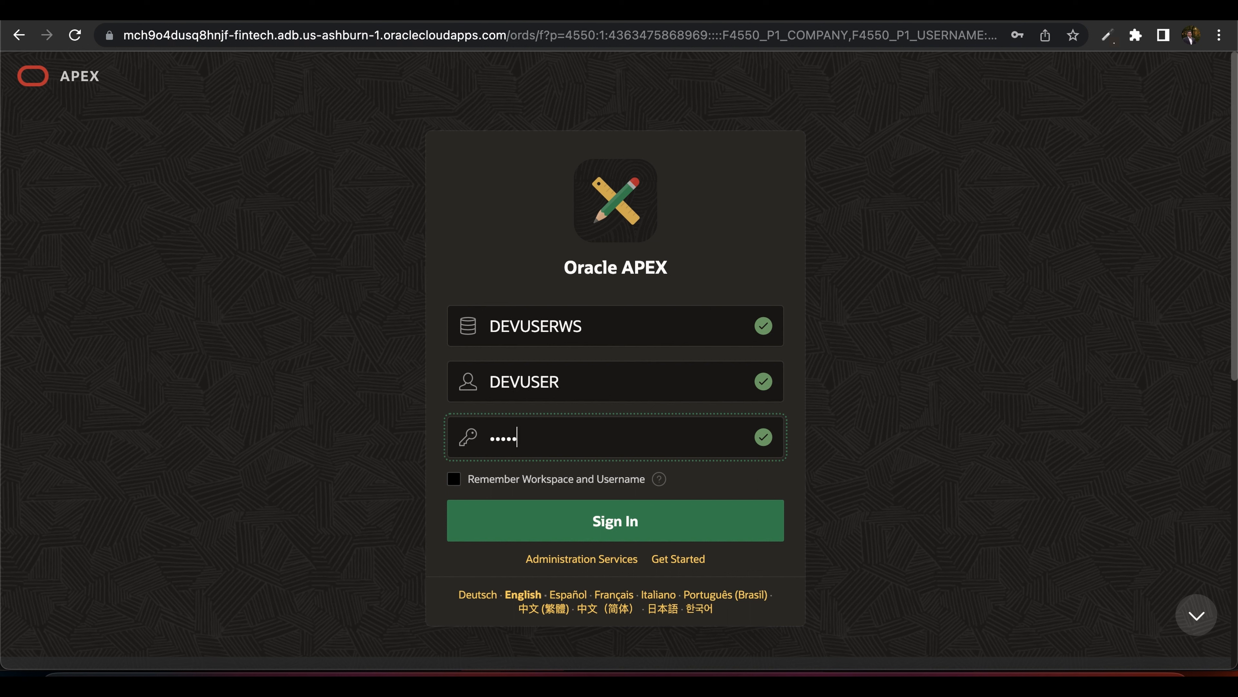
pyautogui.write('••••••')
pyautogui.click(454, 479)
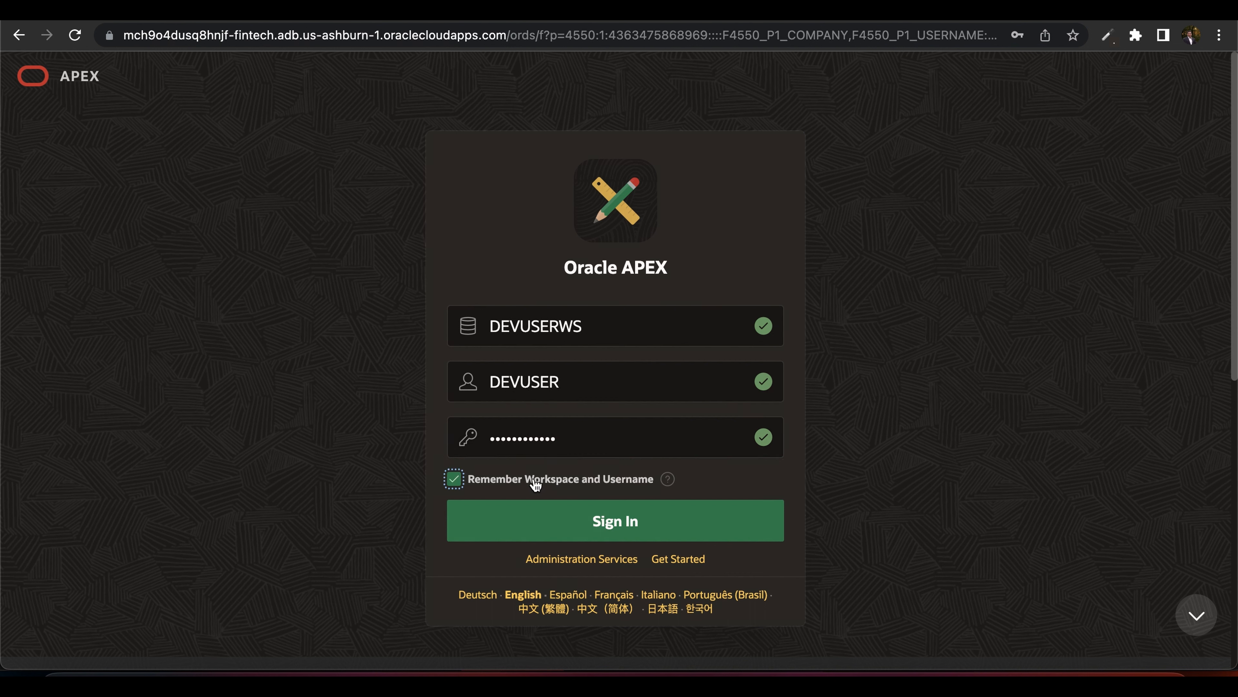
pyautogui.click(616, 521)
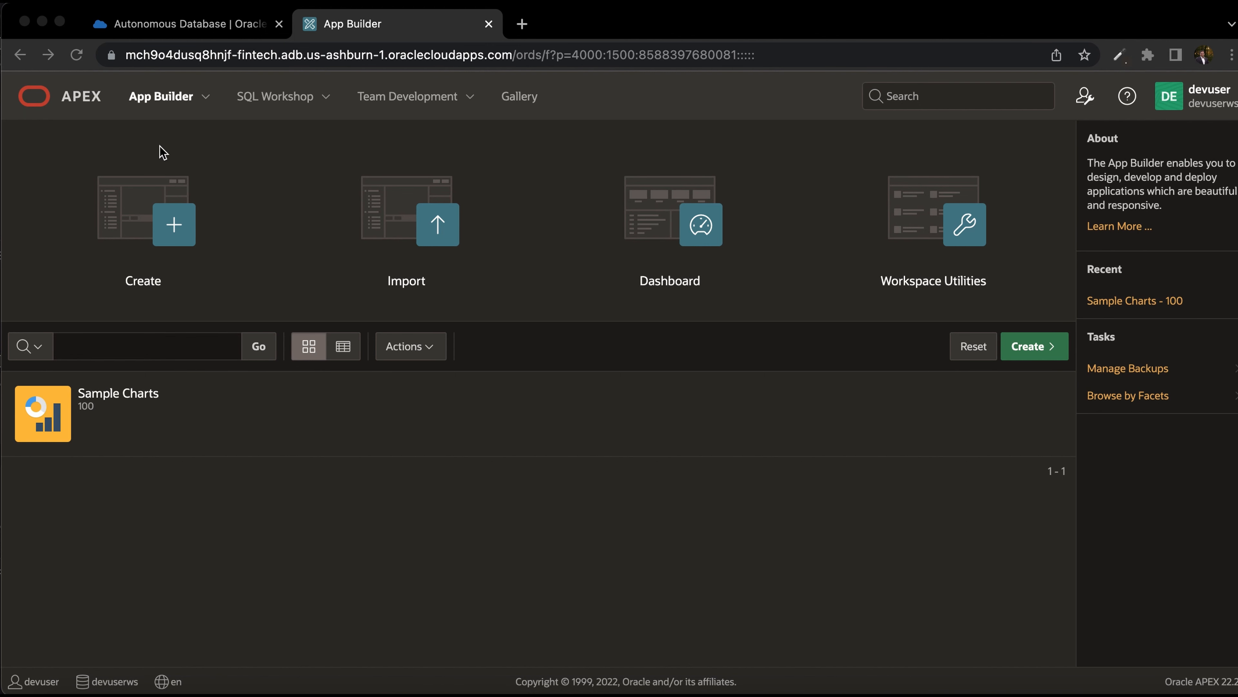
# Go to SQL Workshop > Utilities > All Utilities > Data Workshop.
pyautogui.click(223, 137)
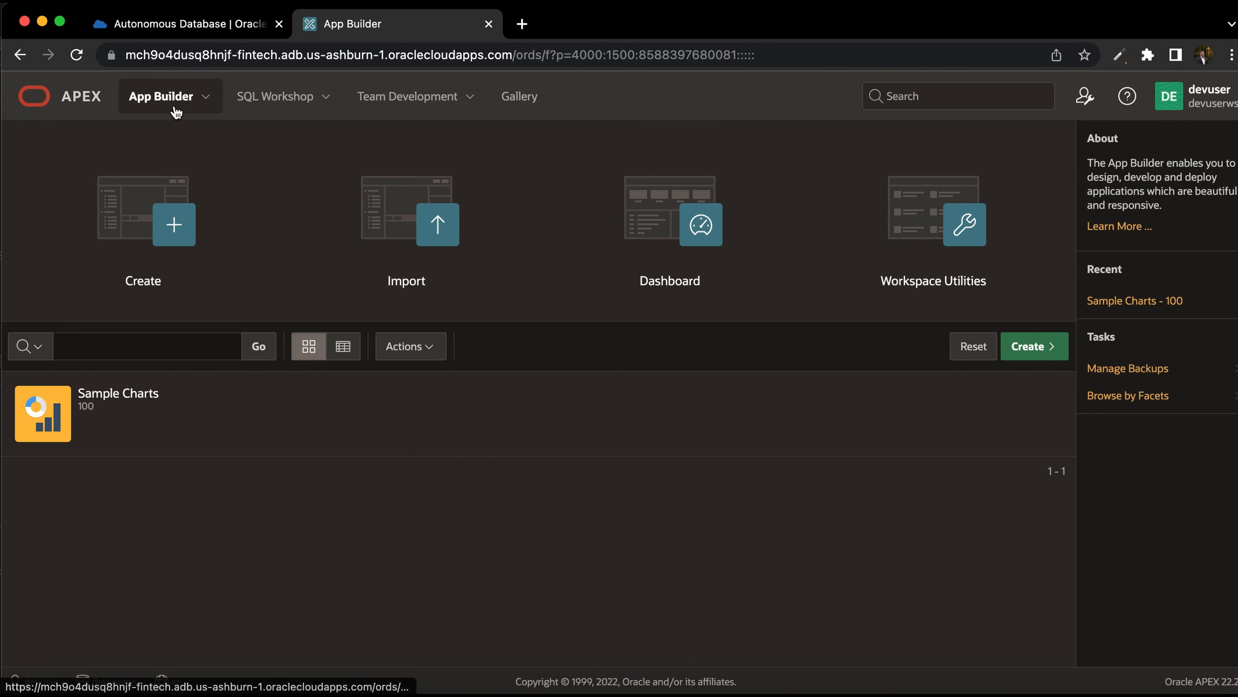
pyautogui.click(326, 97)
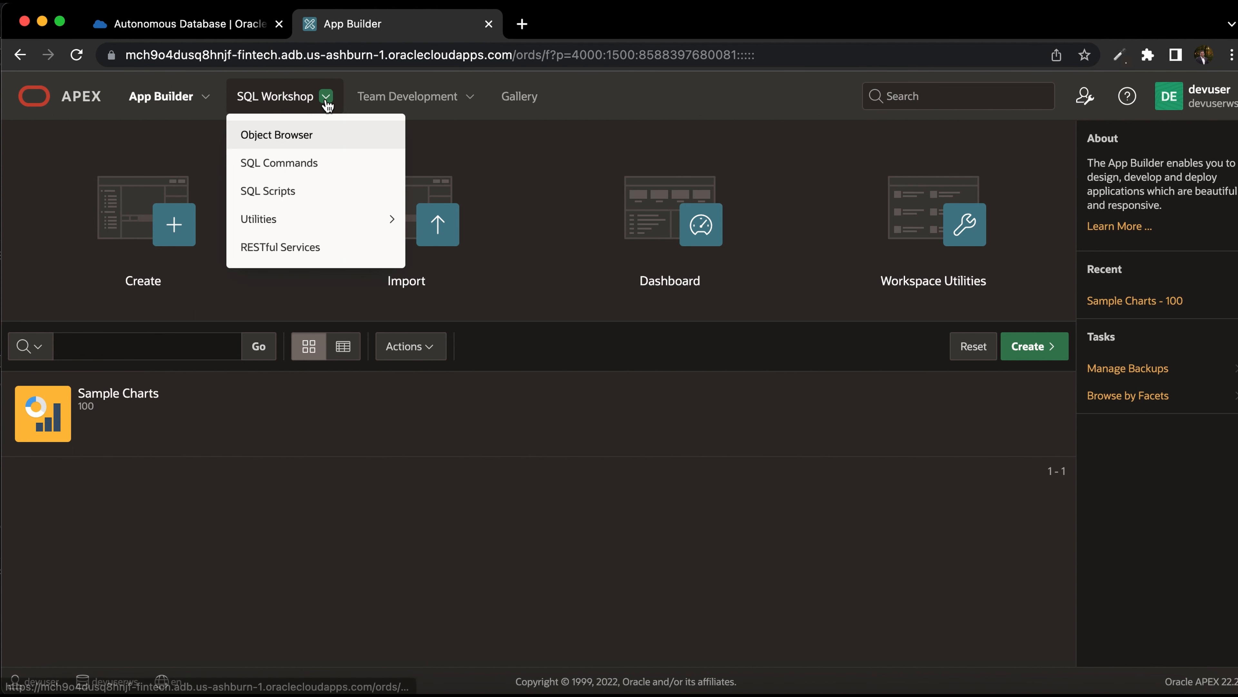
pyautogui.moveTo(392, 222)
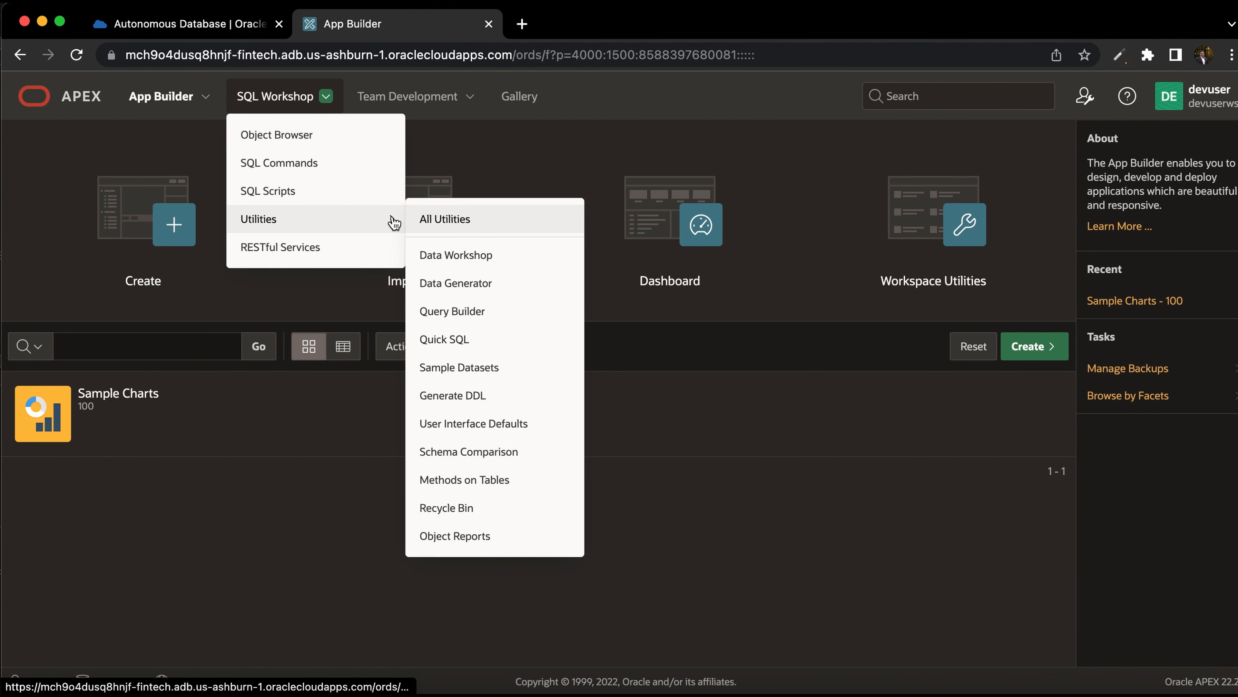
pyautogui.click(452, 223)
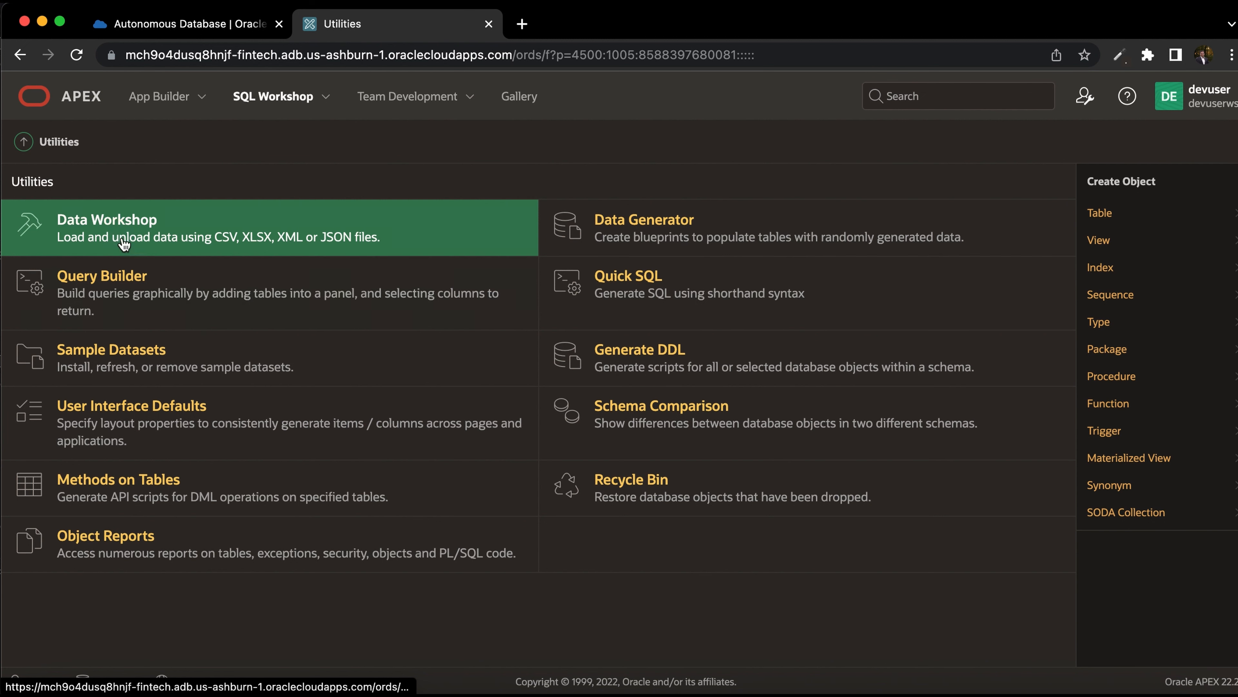
pyautogui.click(112, 227)
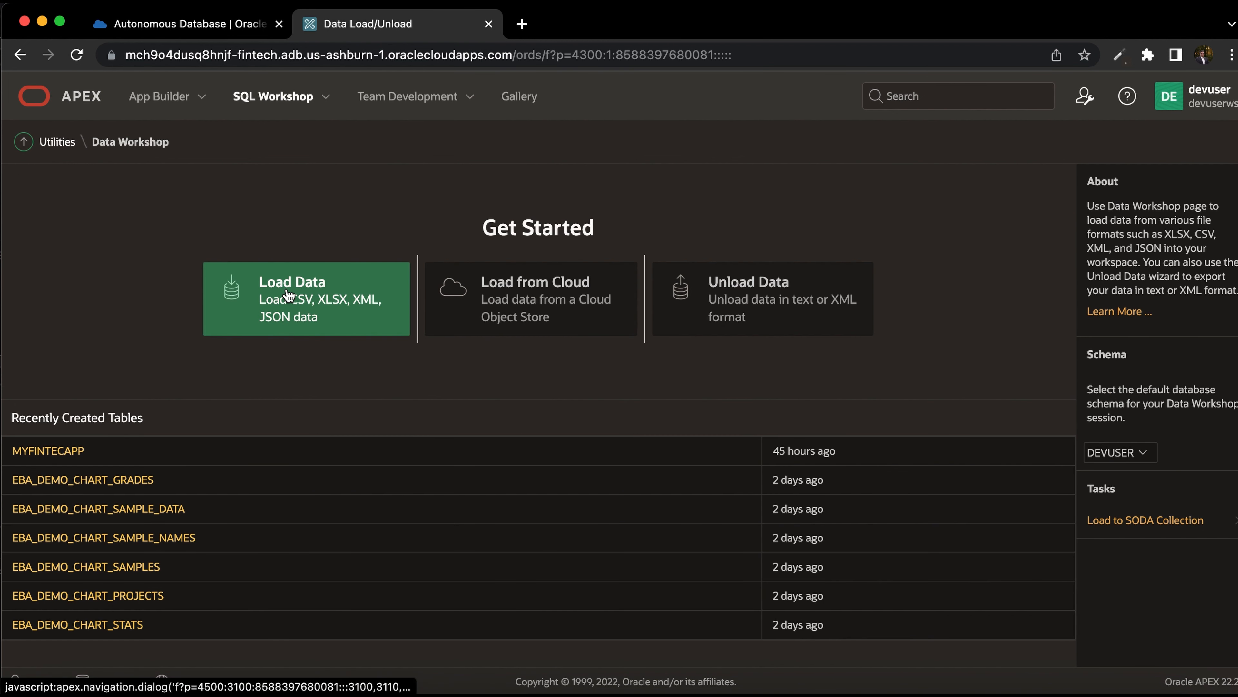
# Load depositsummary.csv from the FinTechApp folder into new table FINTECHAPP.
pyautogui.click(288, 295)
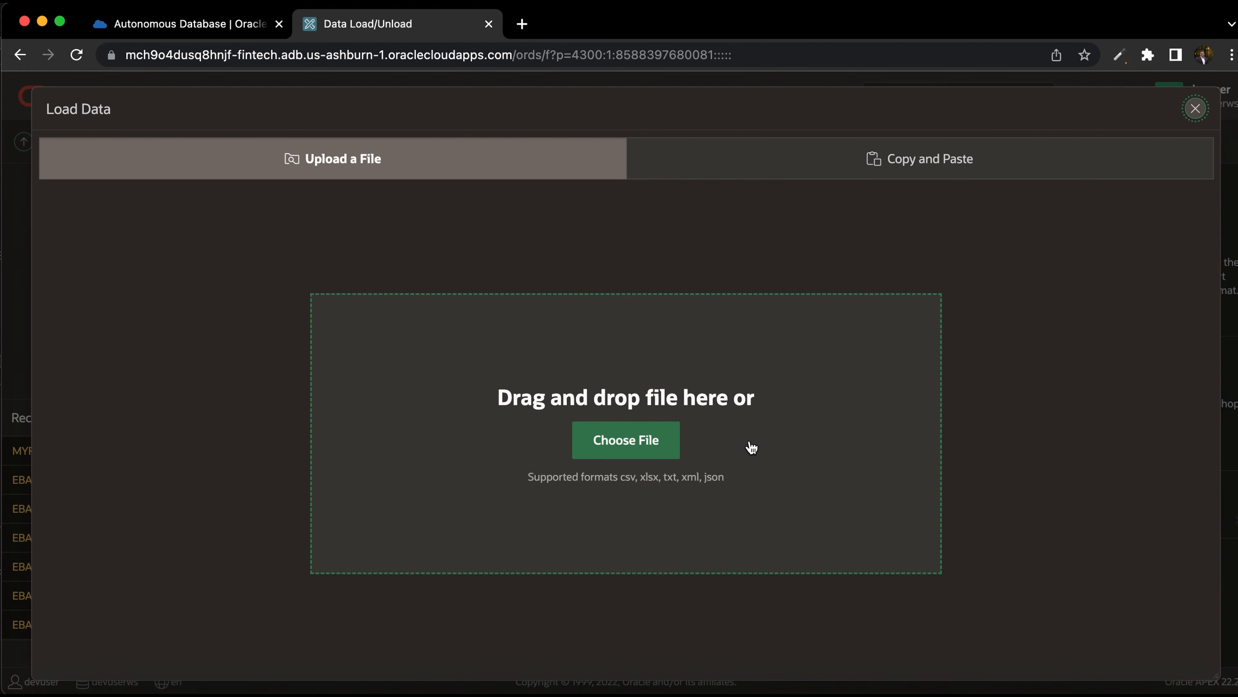
pyautogui.click(663, 439)
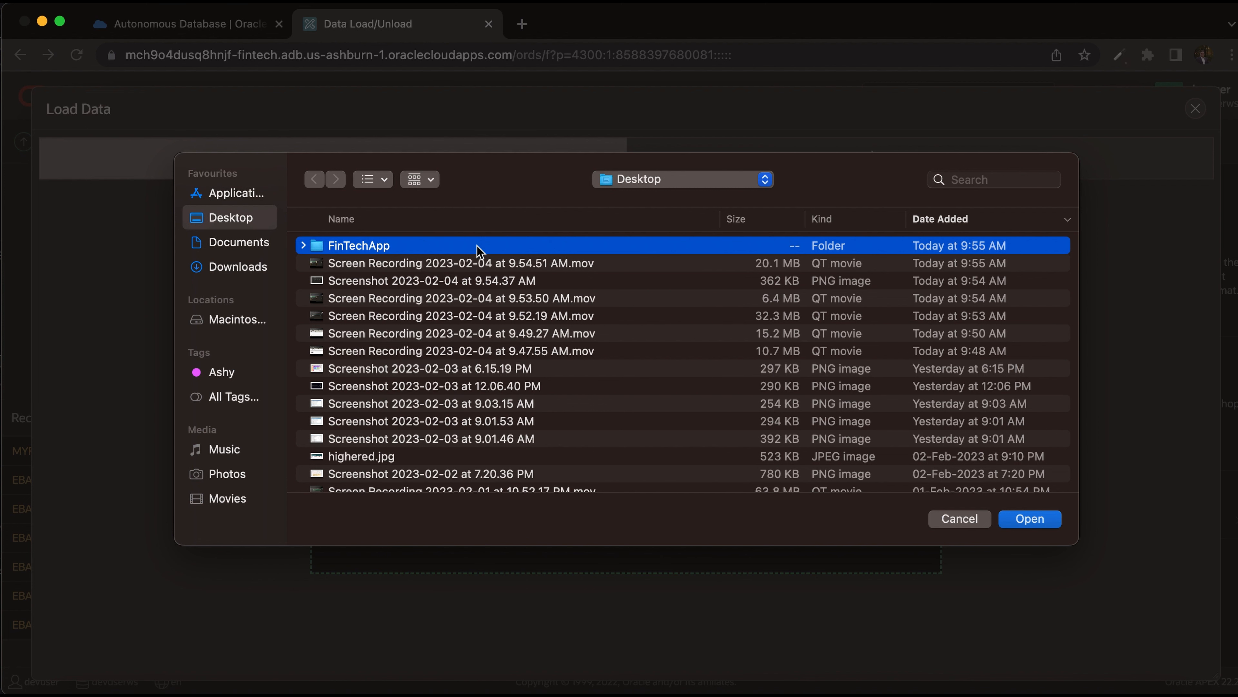
pyautogui.doubleClick(475, 248)
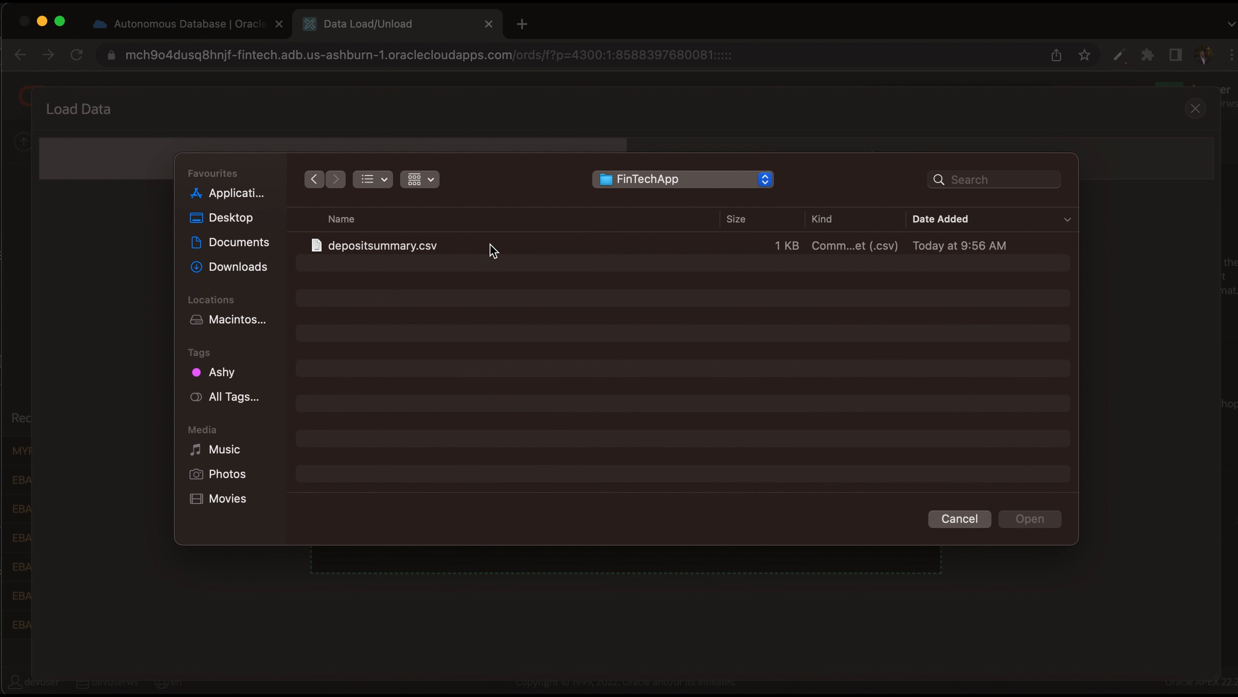
pyautogui.click(378, 248)
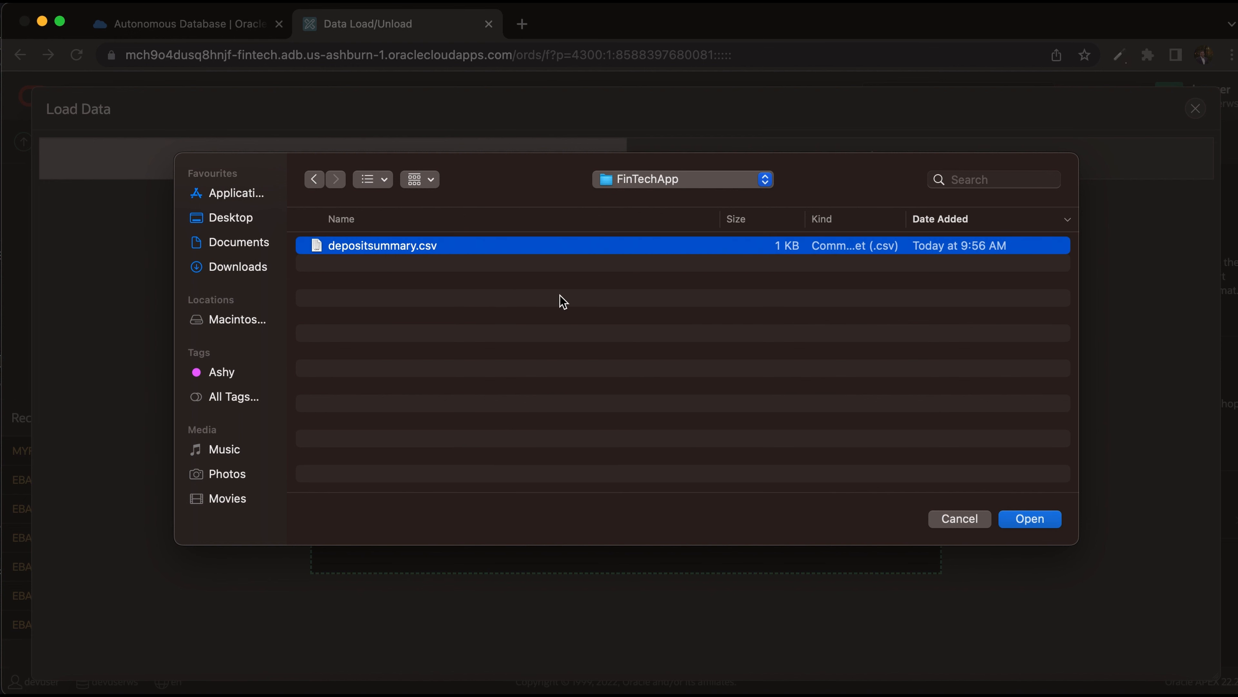
pyautogui.click(1031, 519)
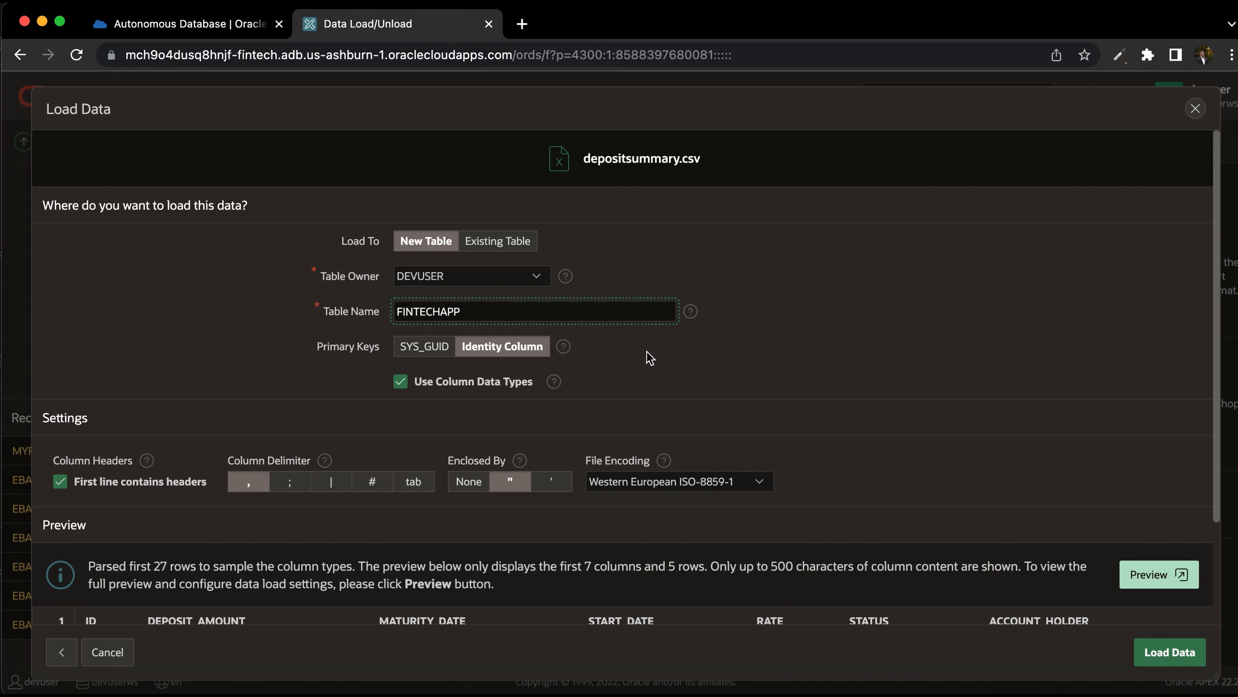
pyautogui.scroll(-3, 688, 442)
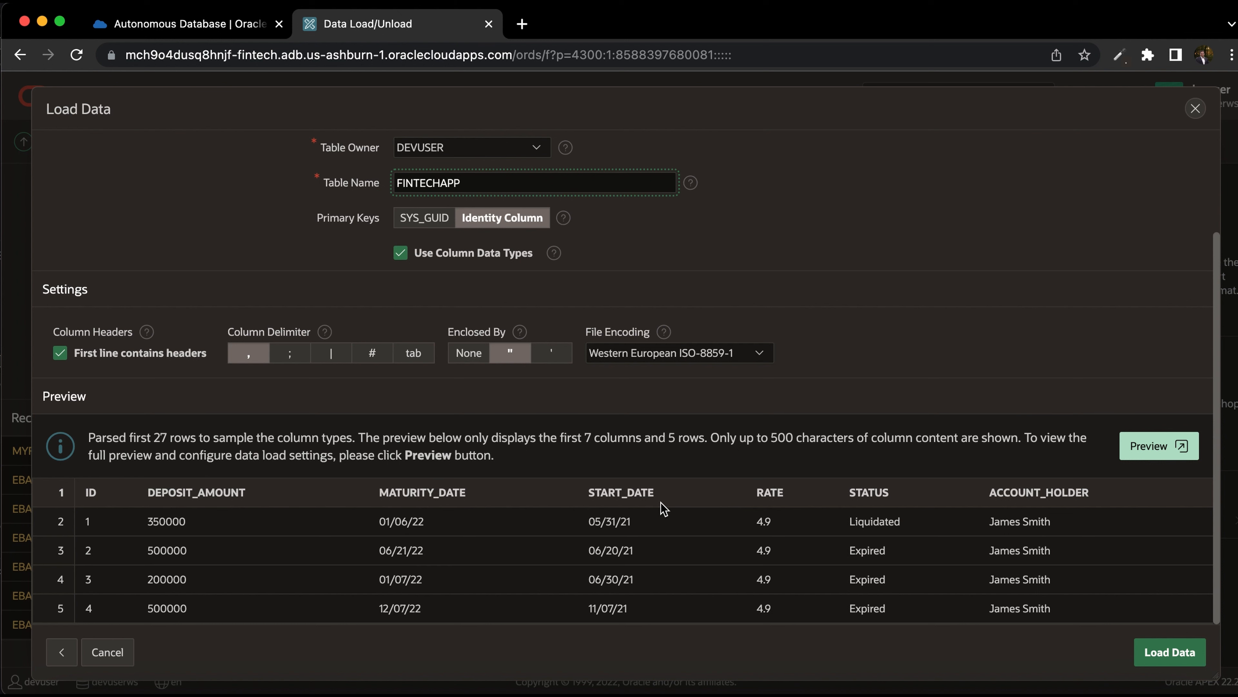
pyautogui.click(1172, 654)
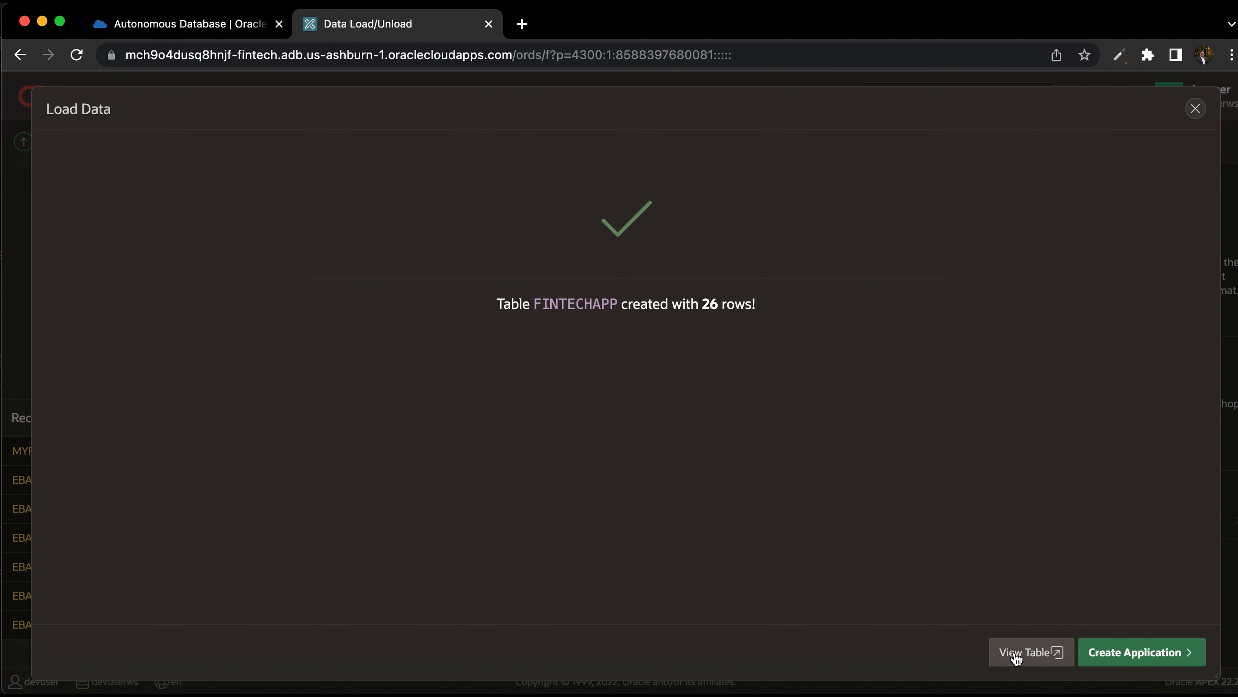
# Generate the Fintechapp application from the FINTECHAPP table using the Redwood Light theme style.
pyautogui.click(1154, 661)
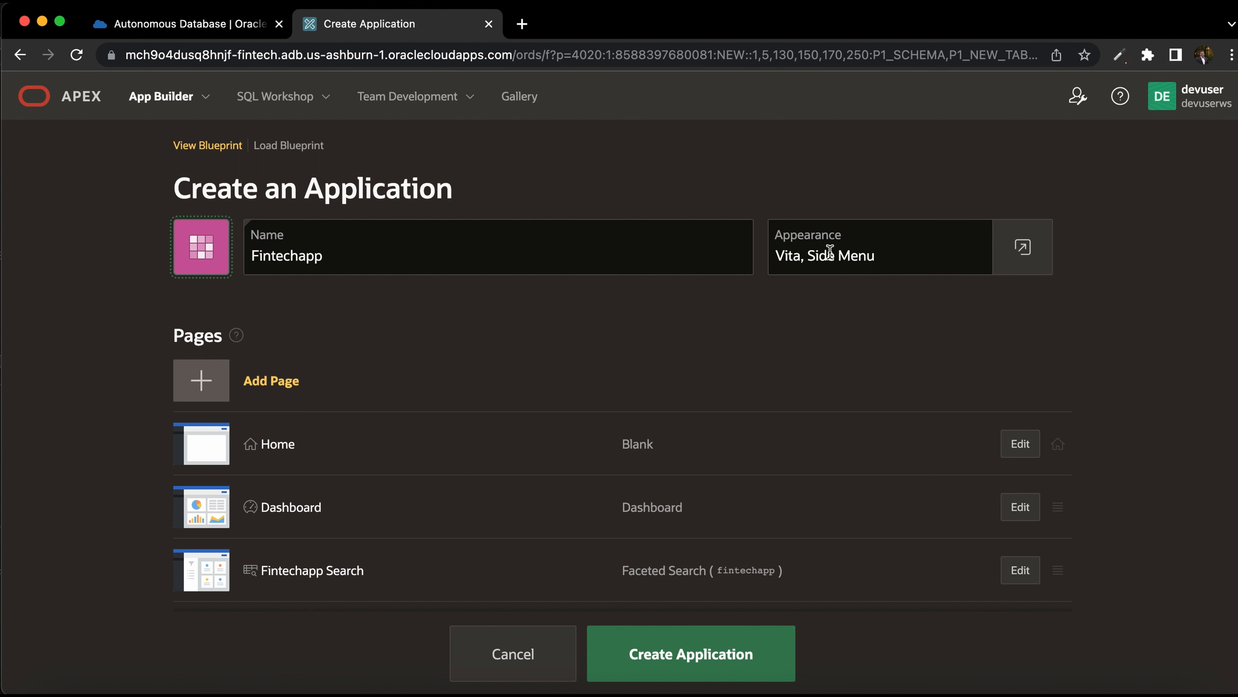
pyautogui.click(1019, 256)
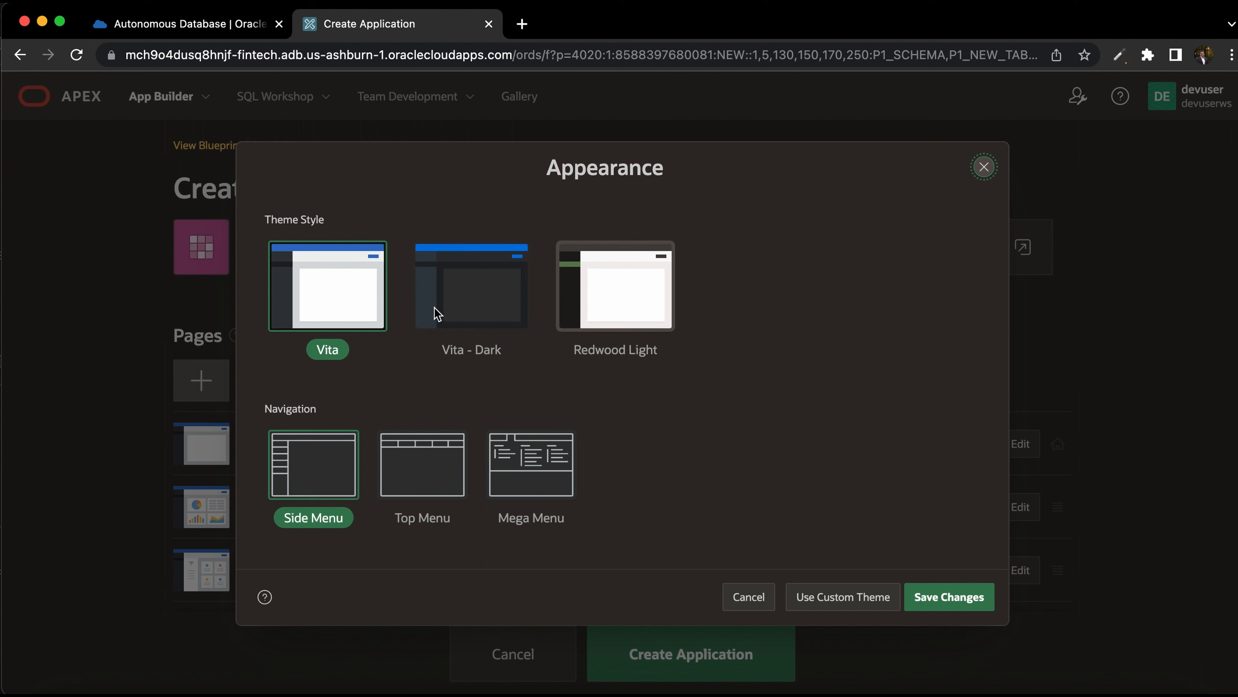
pyautogui.click(462, 313)
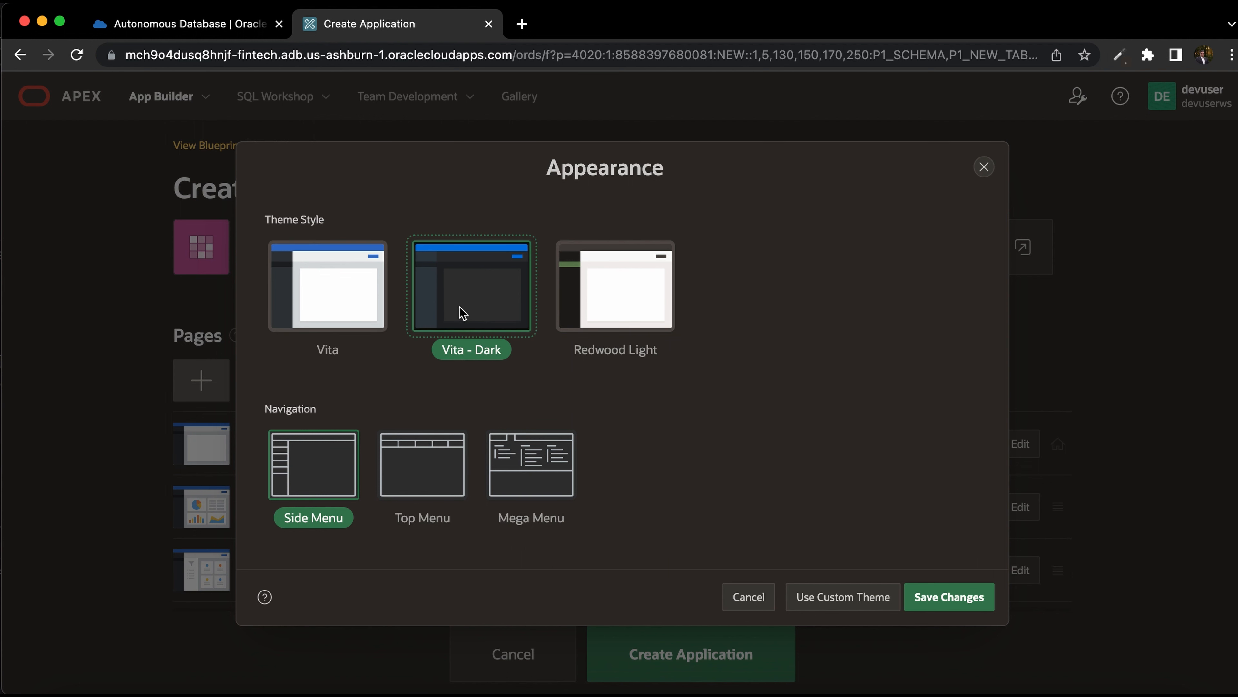
pyautogui.click(616, 305)
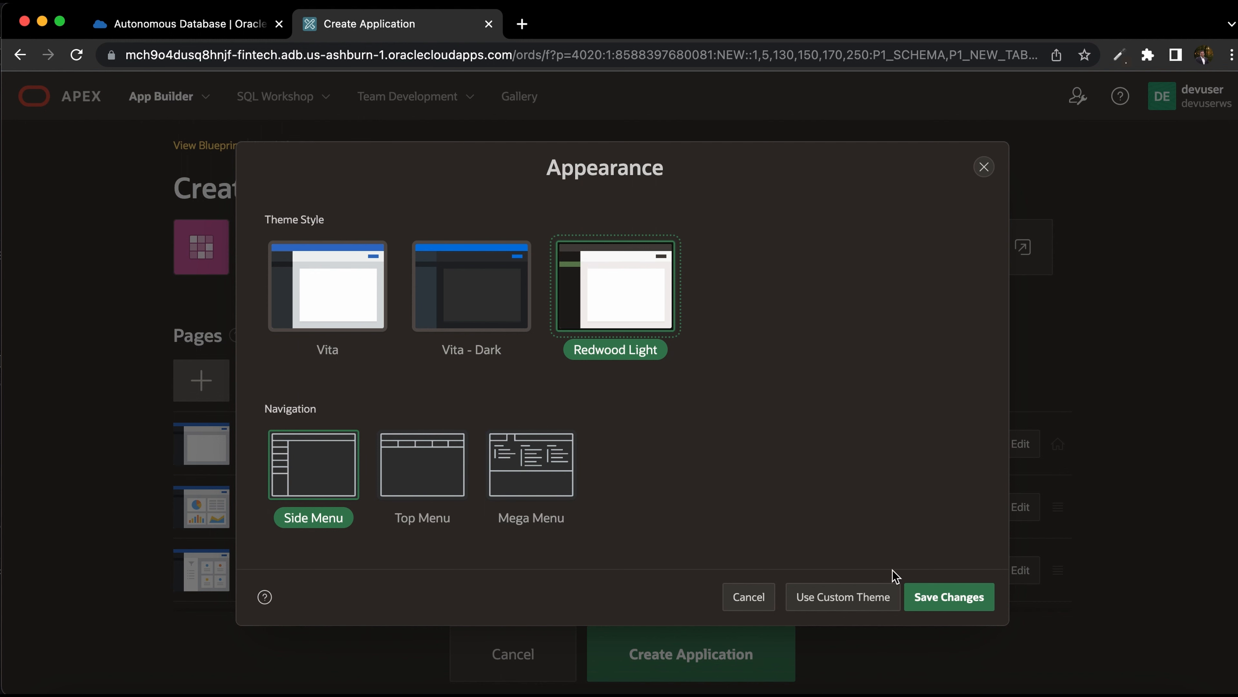
pyautogui.click(952, 597)
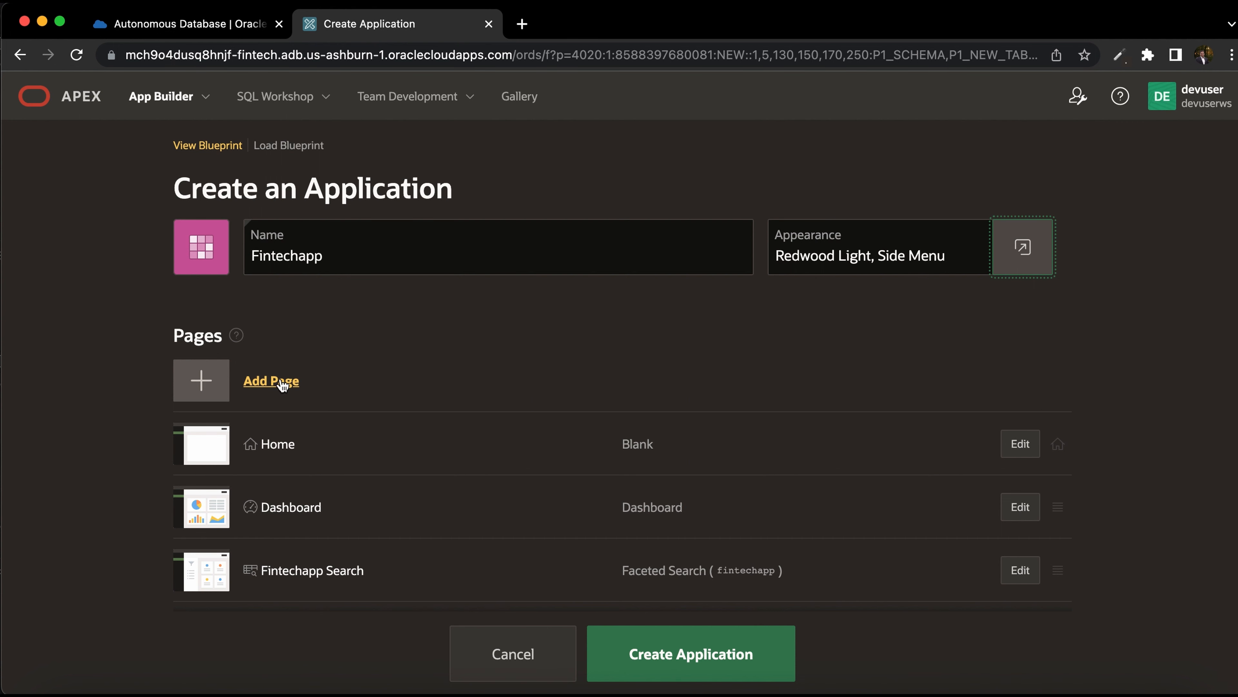
pyautogui.click(674, 662)
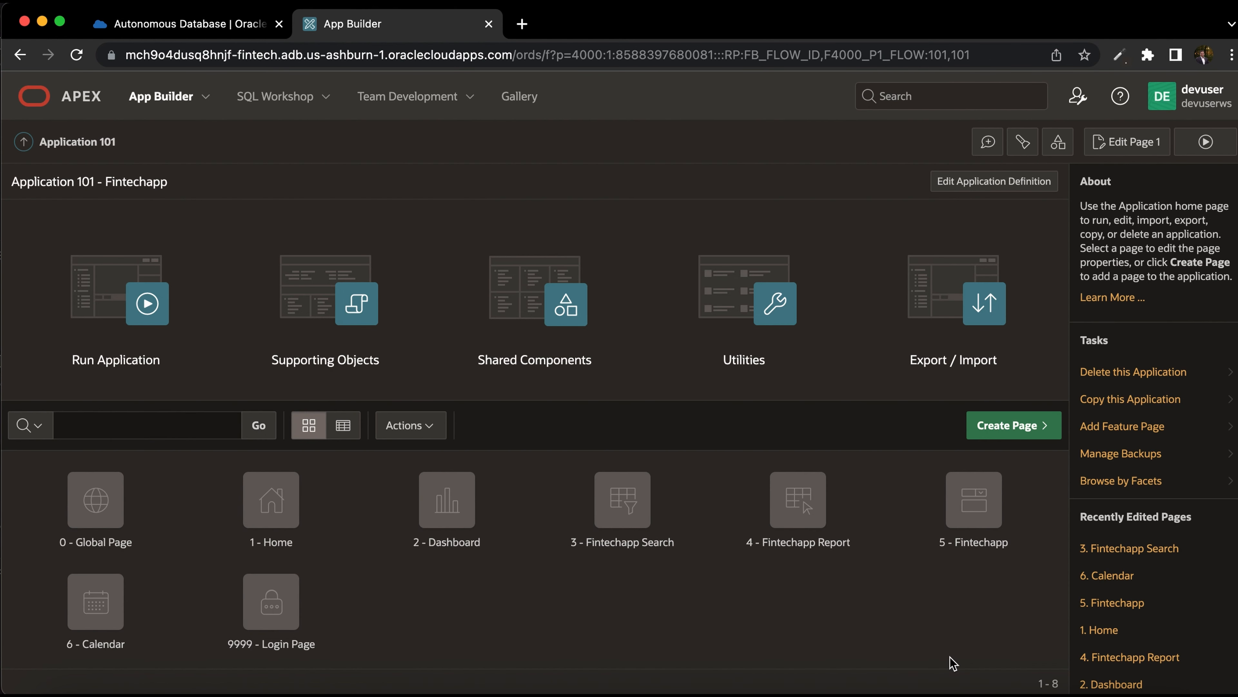
# Run the Fintechapp application and sign in with the account password.
pyautogui.click(149, 316)
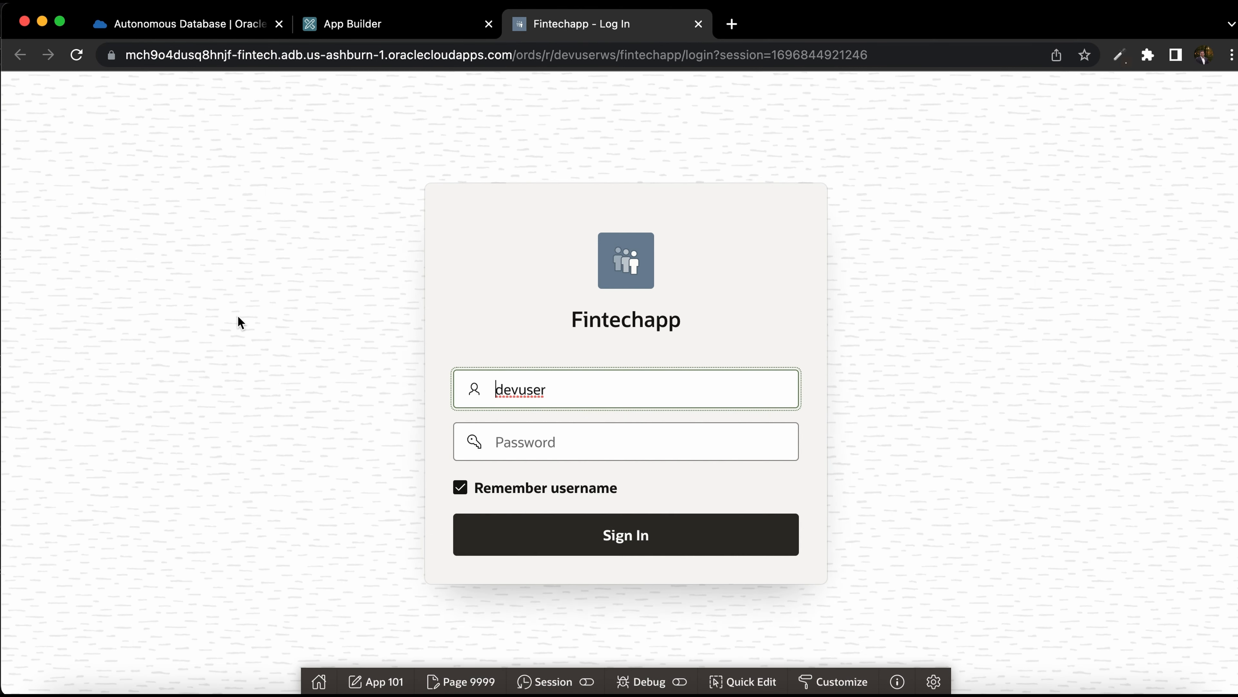
pyautogui.click(534, 434)
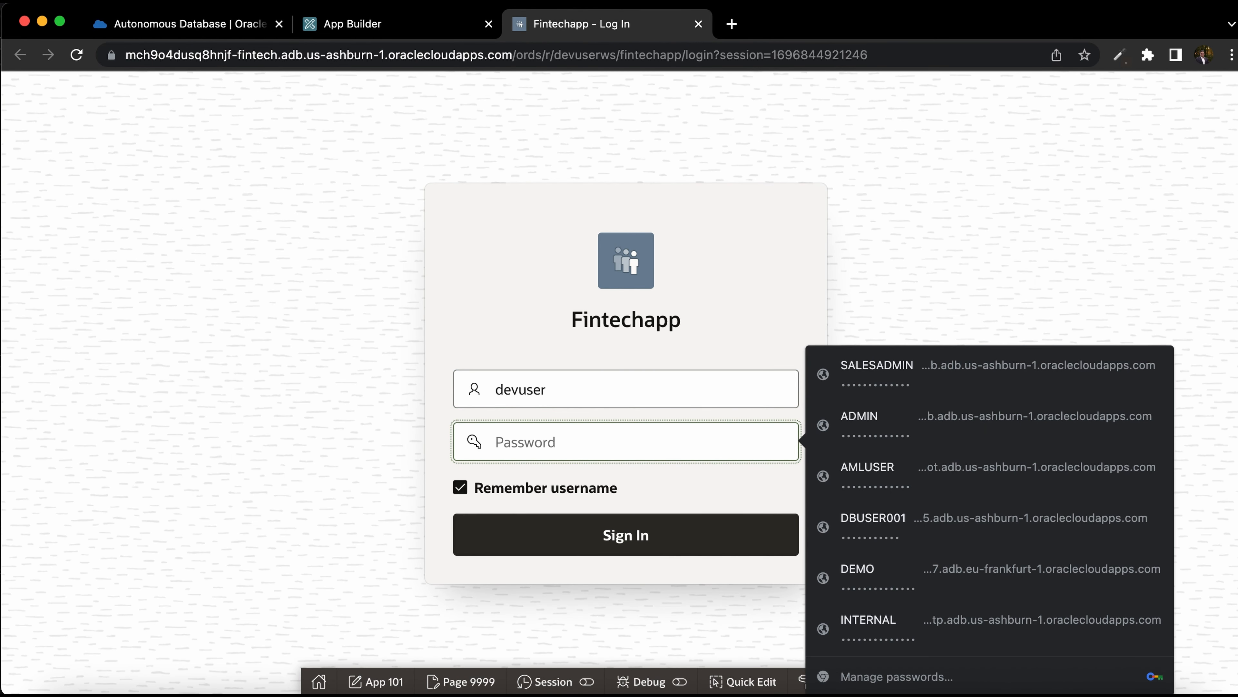
pyautogui.write('*')
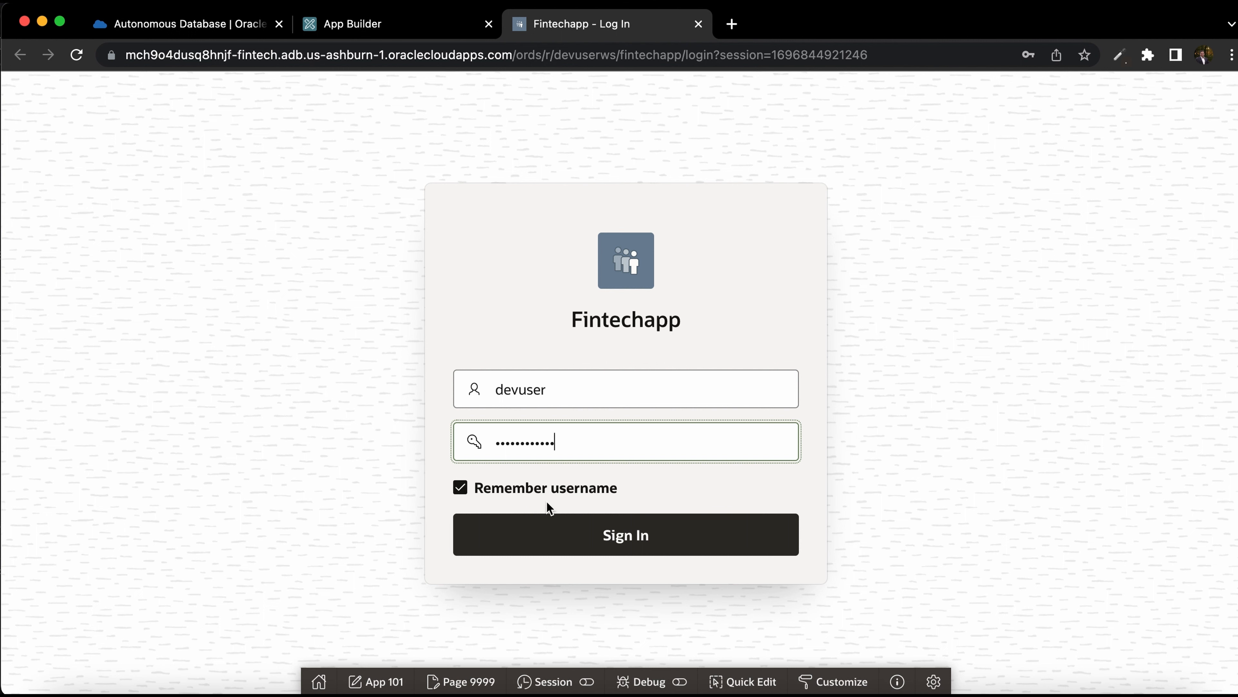
pyautogui.click(628, 541)
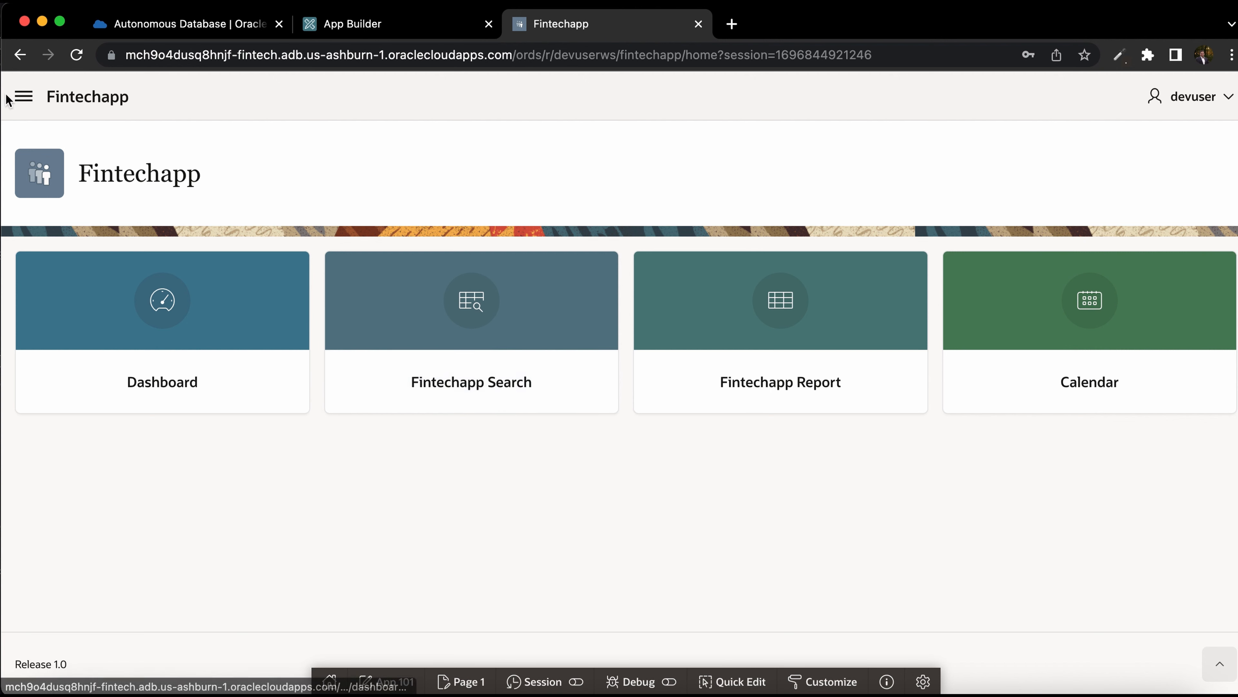
# Open the Dashboard page and inspect the Deposit Amount, Rate, Status and Account Holder charts.
pyautogui.click(28, 100)
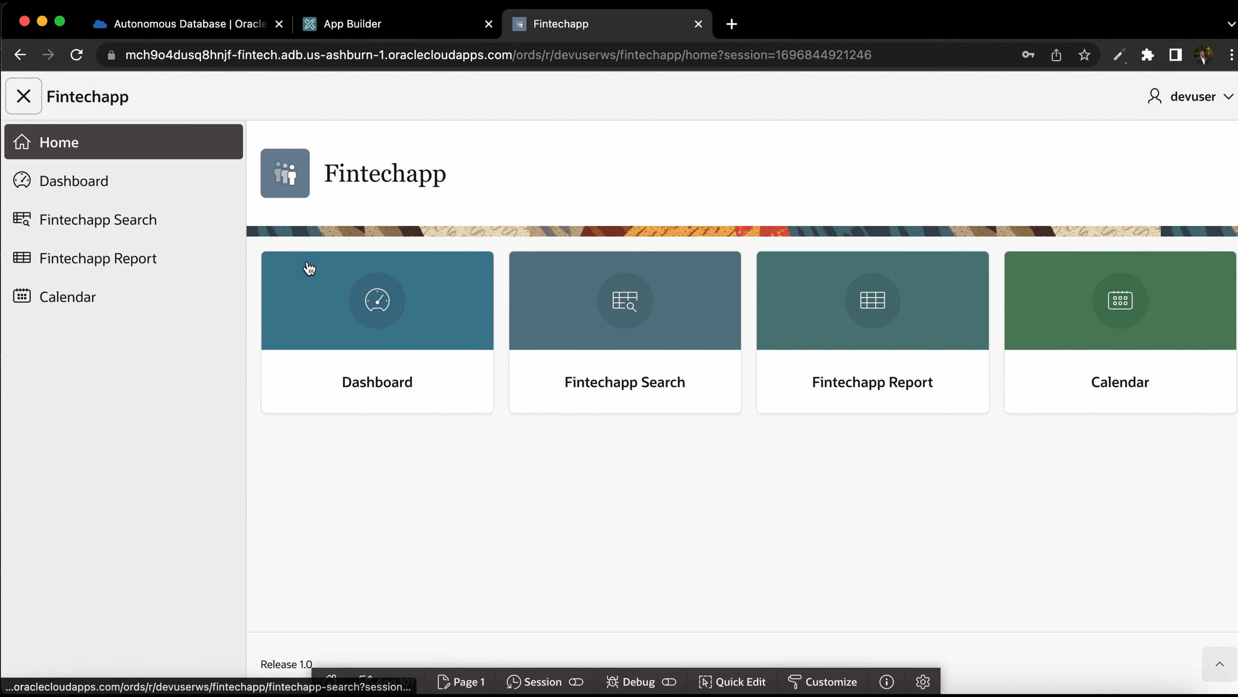
pyautogui.click(369, 292)
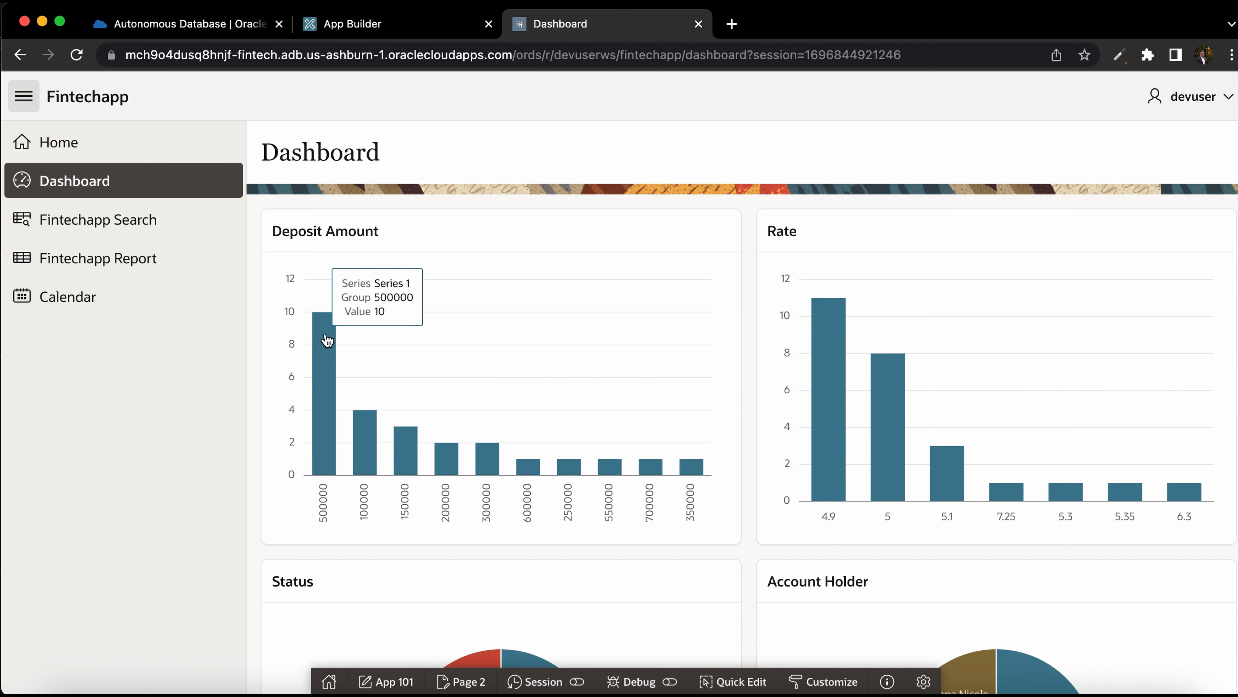
pyautogui.moveTo(369, 450)
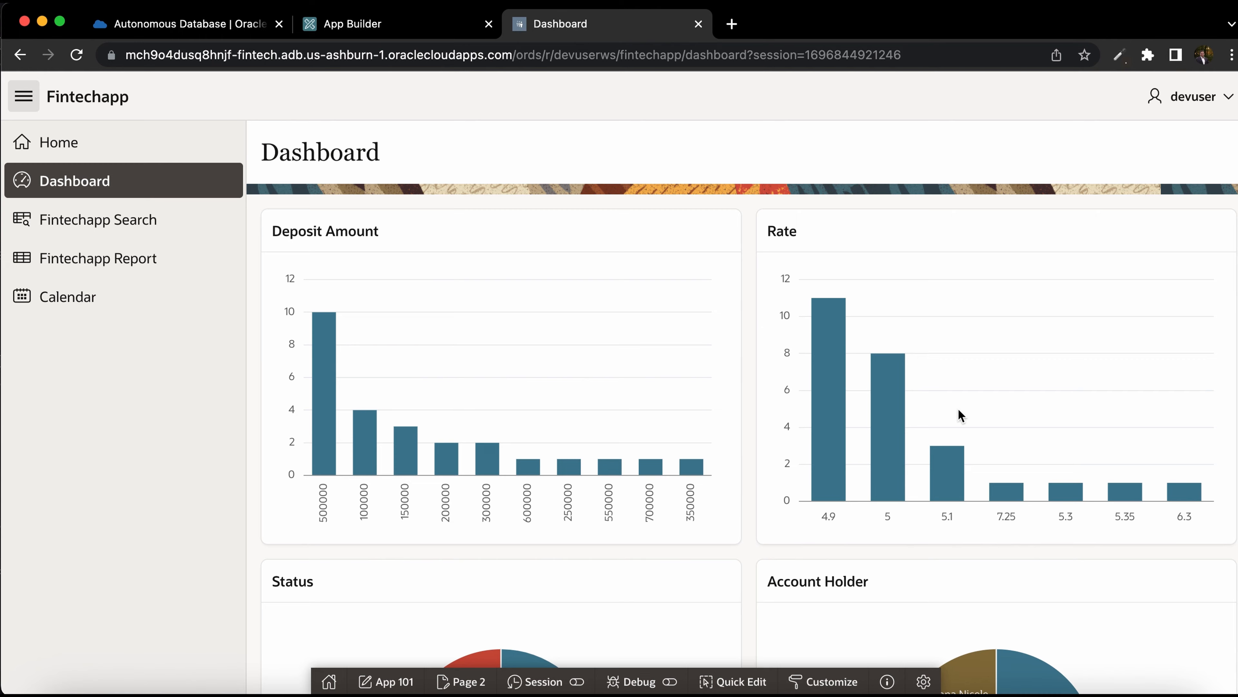
pyautogui.scroll(-6, 958, 408)
pyautogui.moveTo(497, 398)
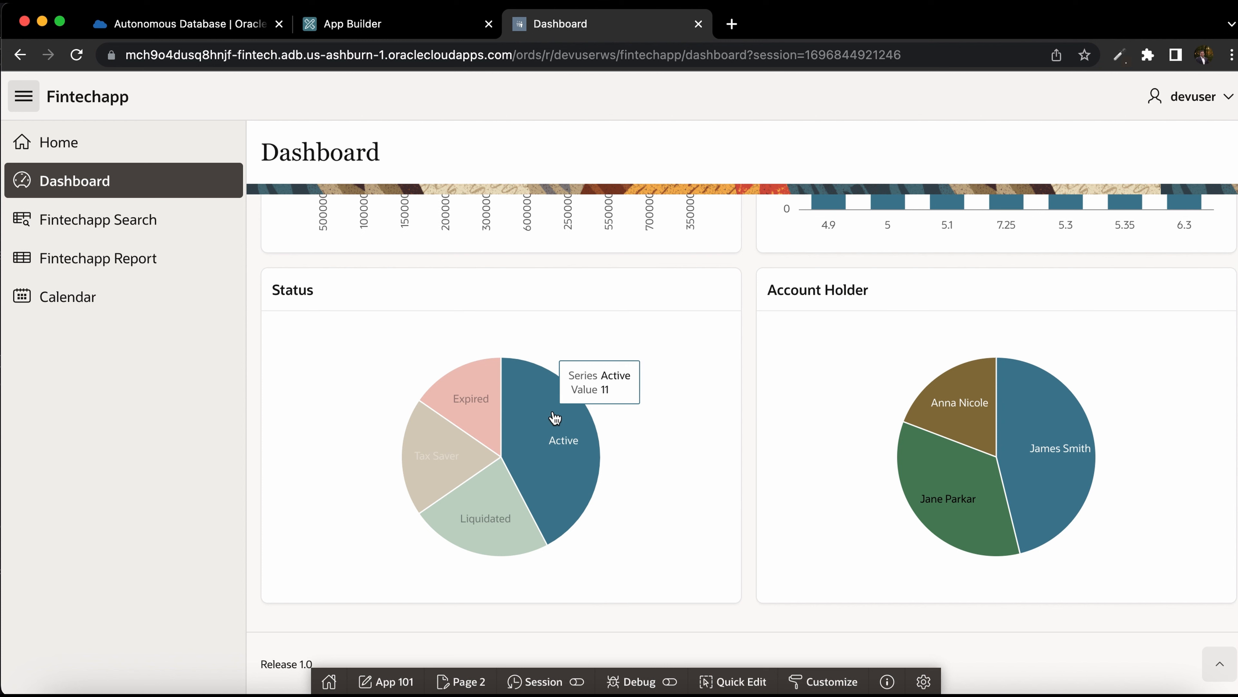
pyautogui.moveTo(956, 414)
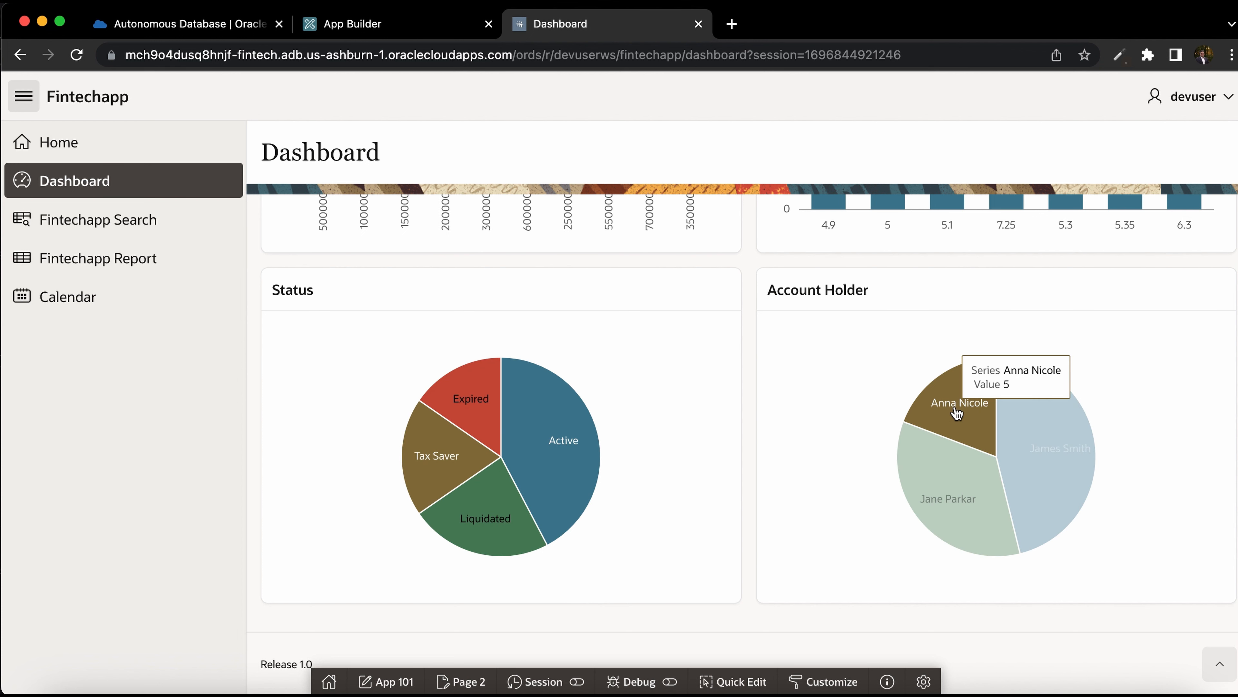
pyautogui.moveTo(1044, 412)
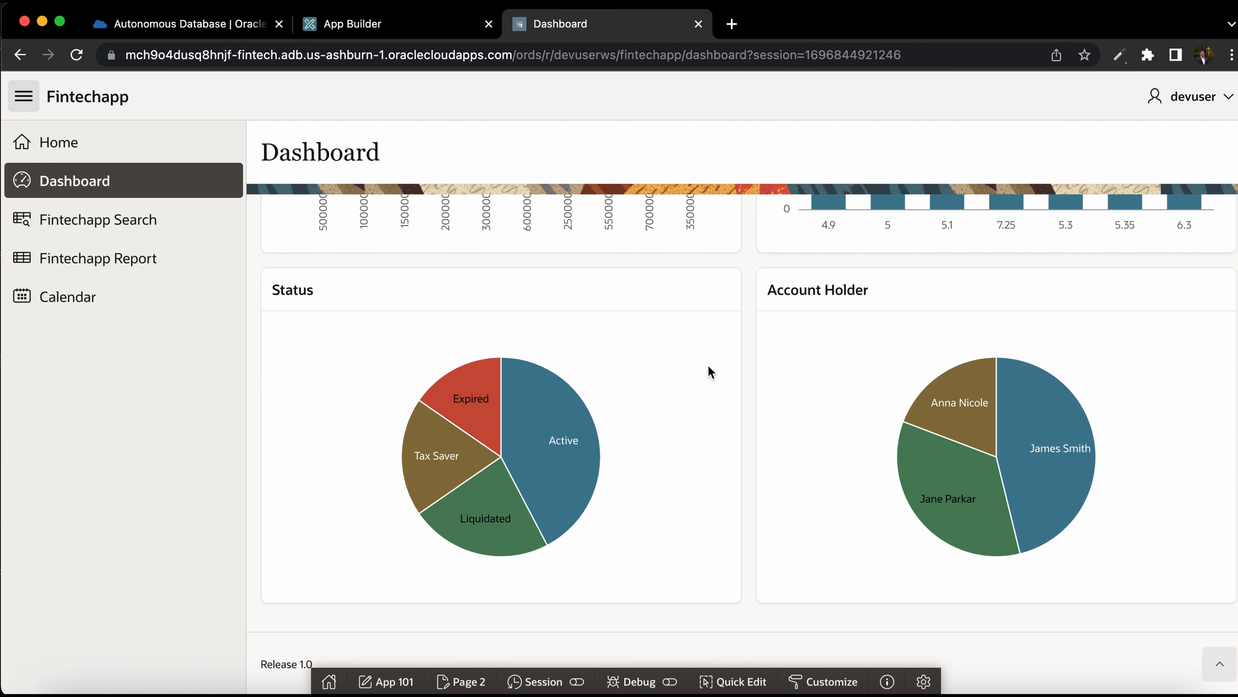
# Filter Fintechapp Search to Status Liquidated and Rate 5 - 5.1, then go to Fintechapp Report.
pyautogui.click(149, 229)
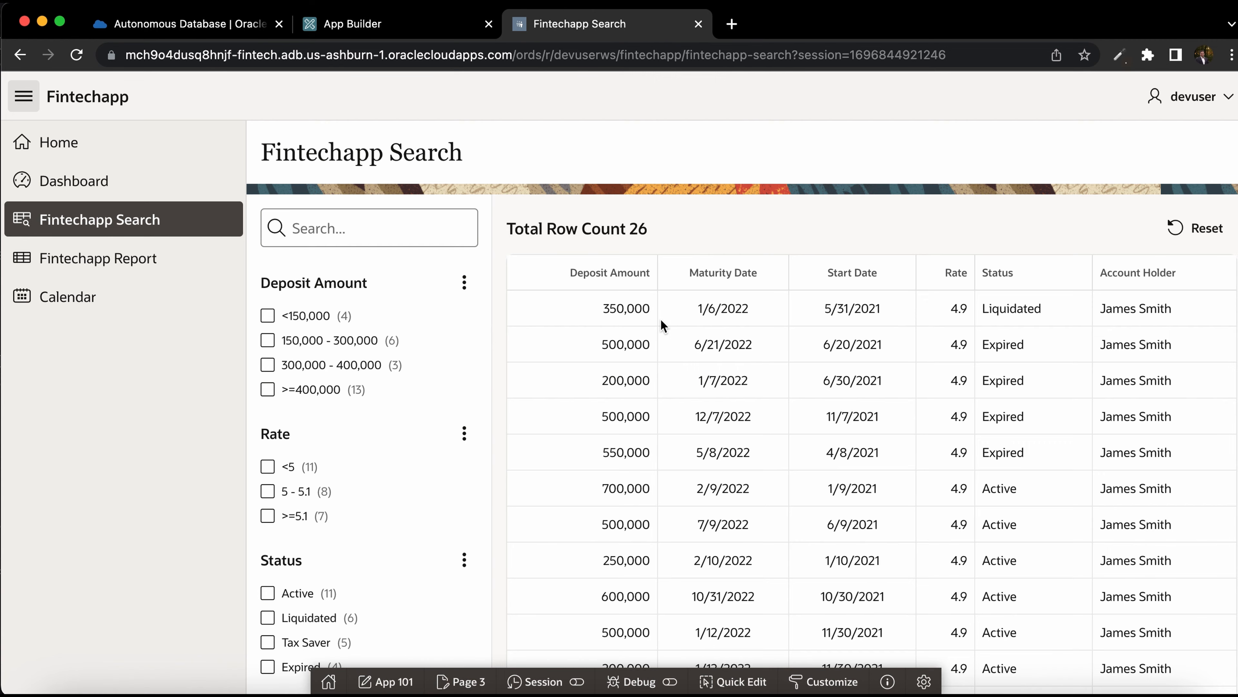
pyautogui.scroll(-8, 662, 322)
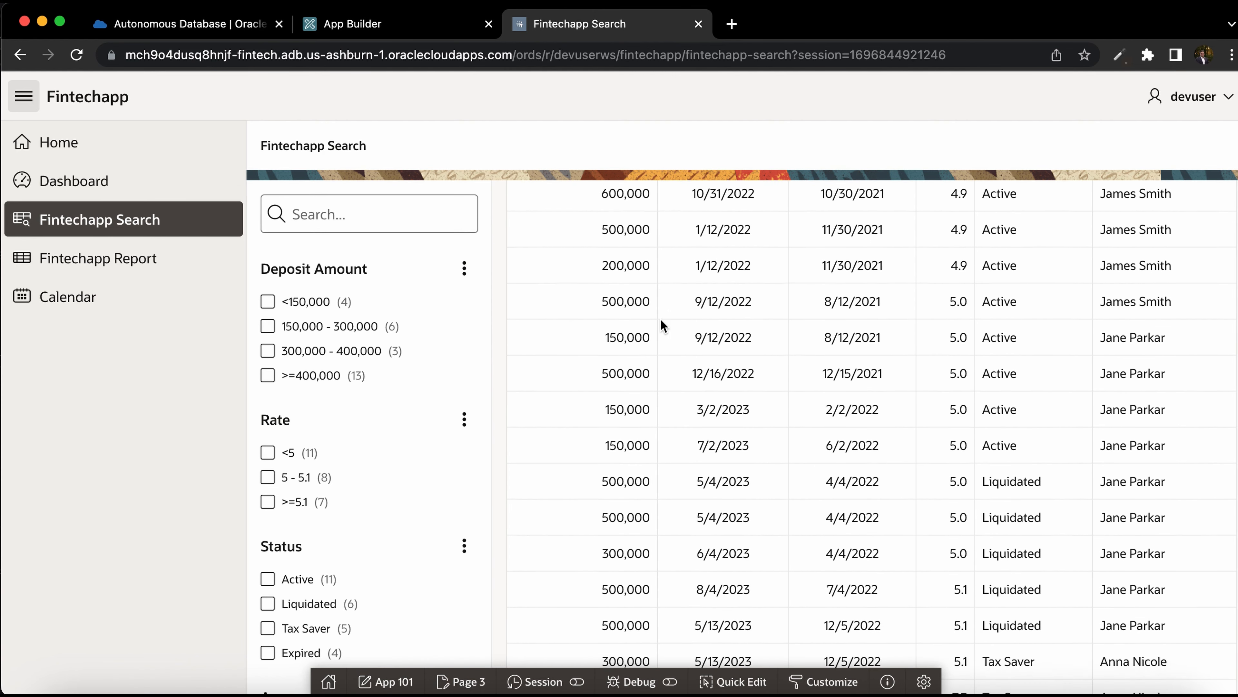
pyautogui.scroll(10, 661, 318)
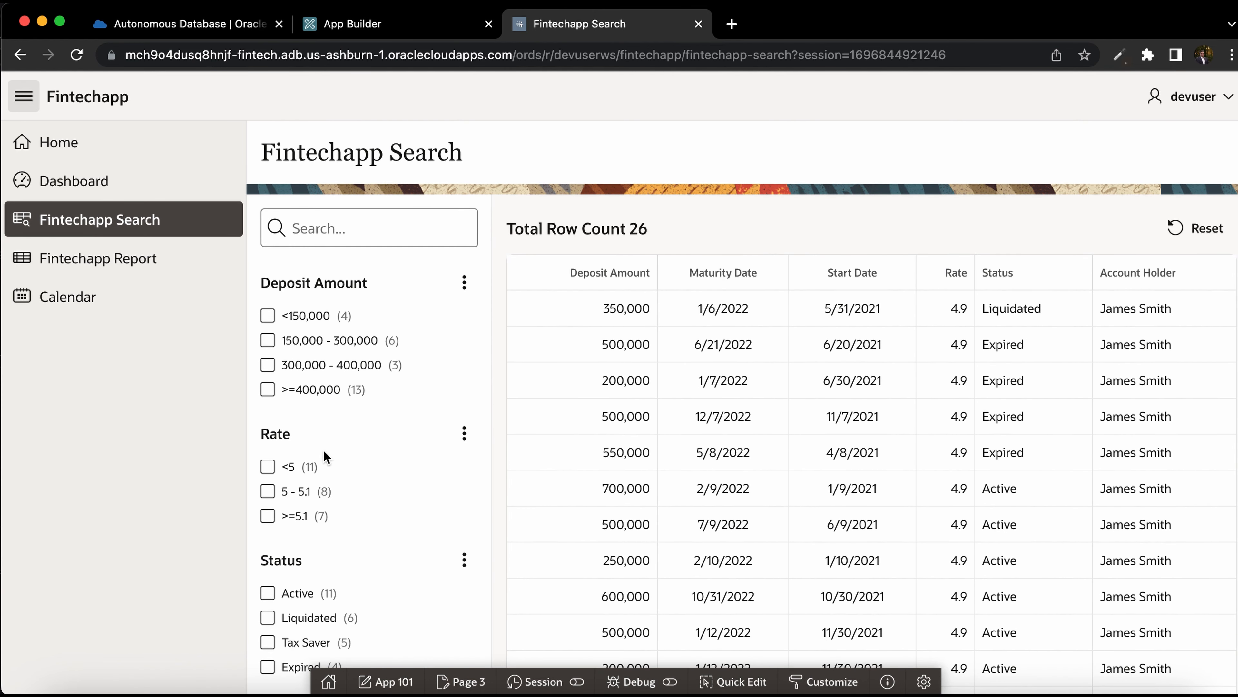
pyautogui.click(267, 618)
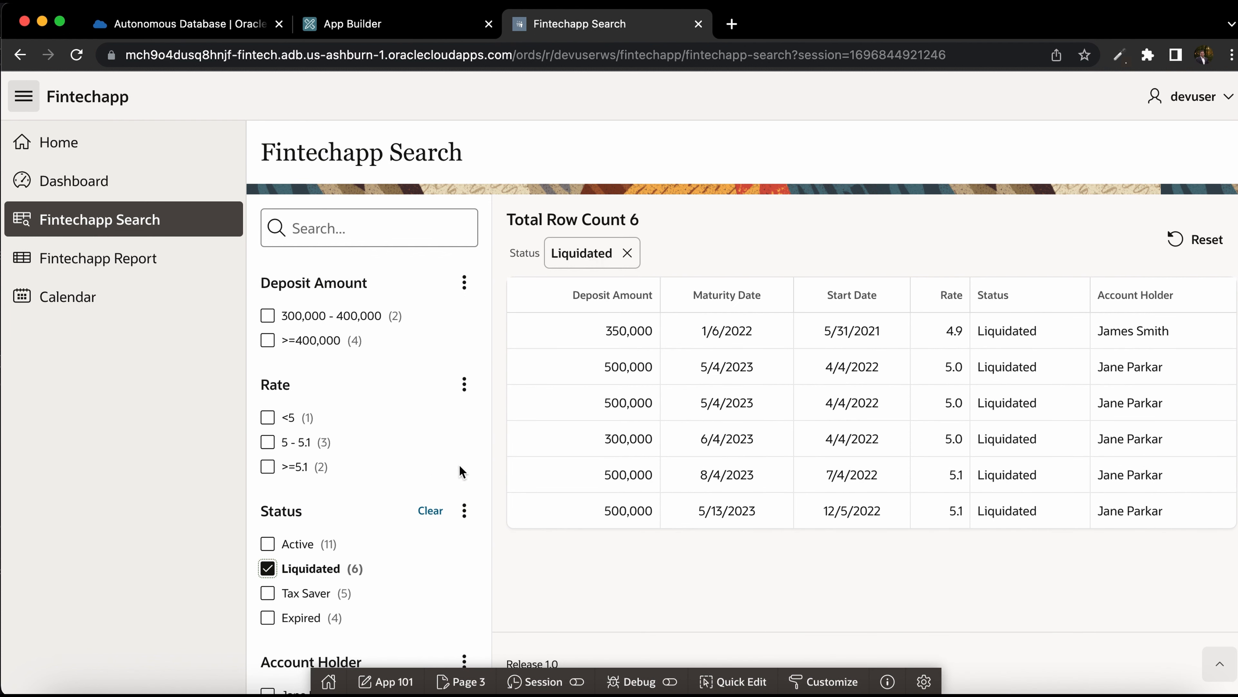
pyautogui.click(268, 442)
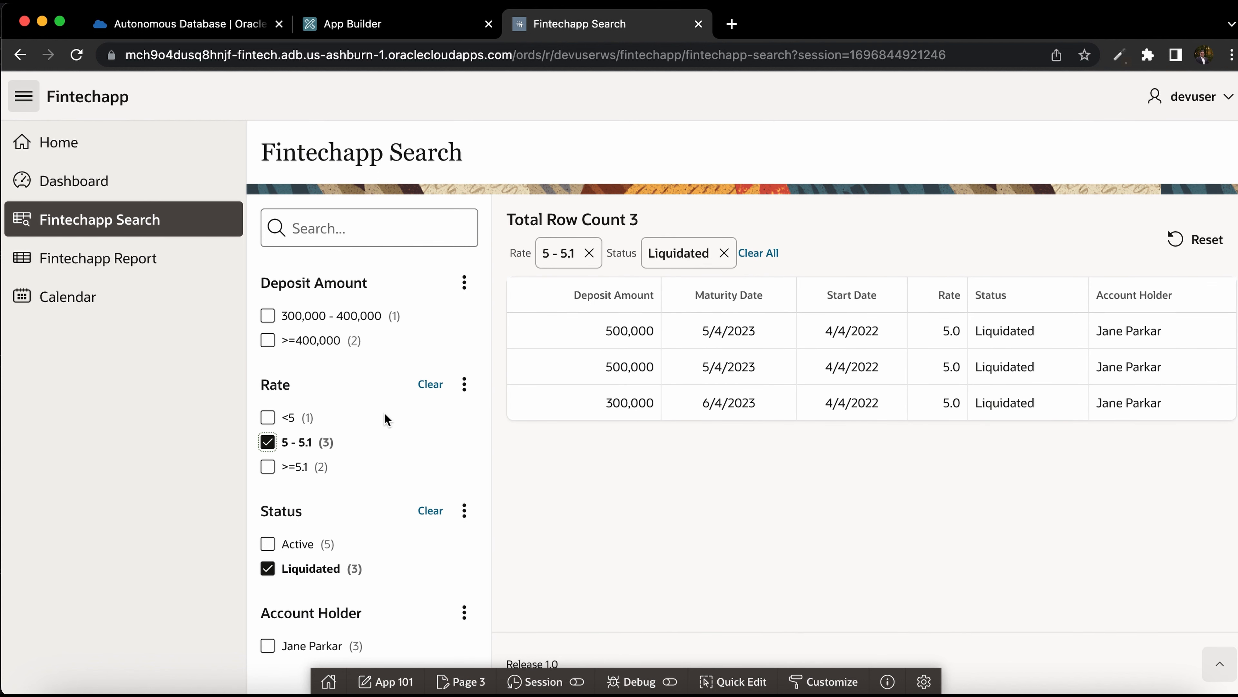
pyautogui.click(127, 264)
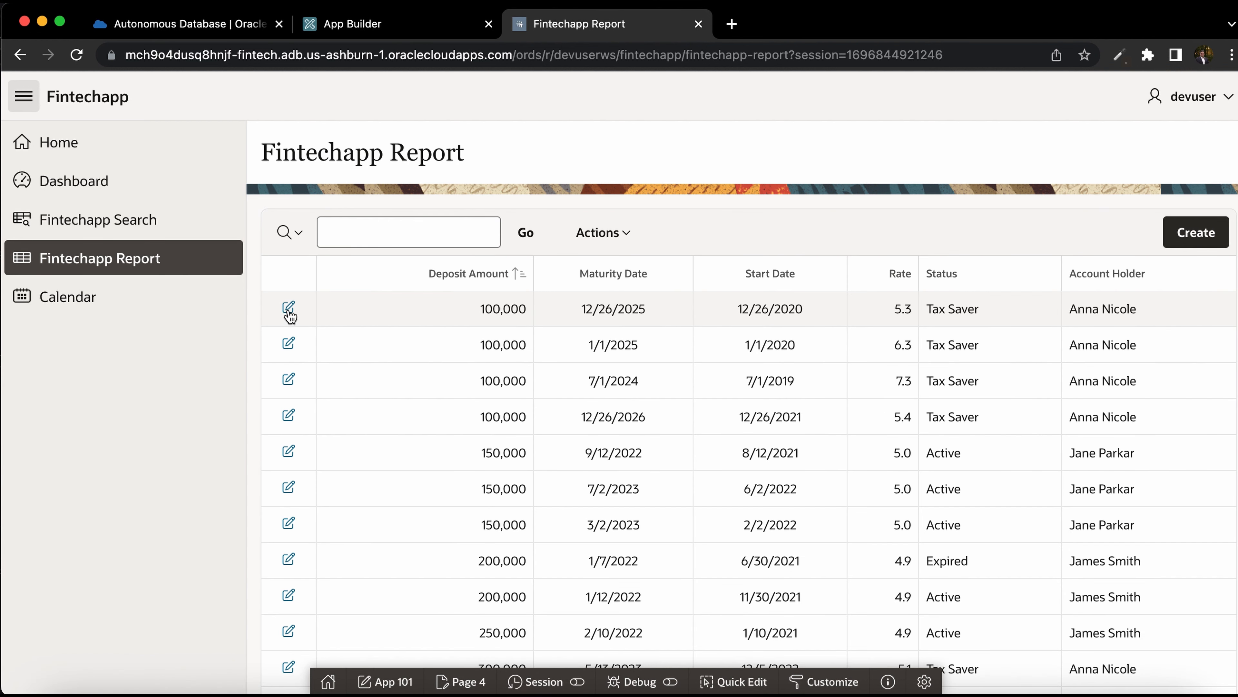
# Change the first 100,000 deposit's Rate from 5.3 to 5.4 and apply the change.
pyautogui.scroll(-9, 288, 317)
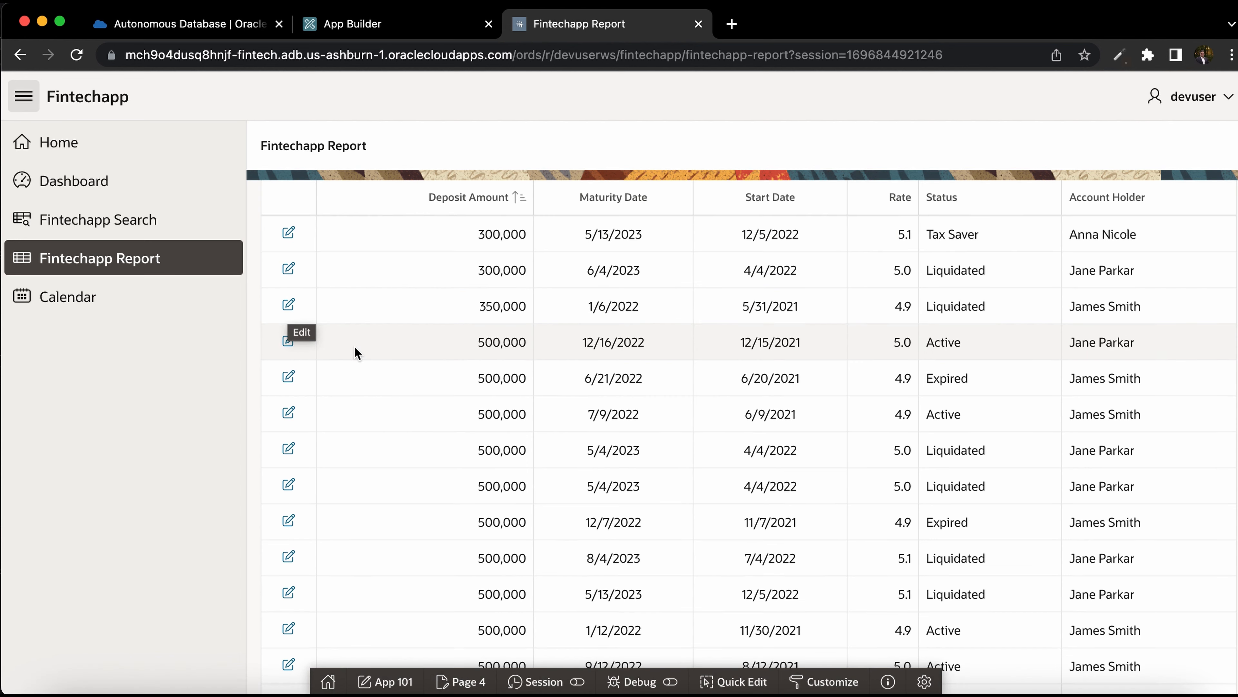
pyautogui.scroll(5, 288, 319)
pyautogui.scroll(5, 288, 317)
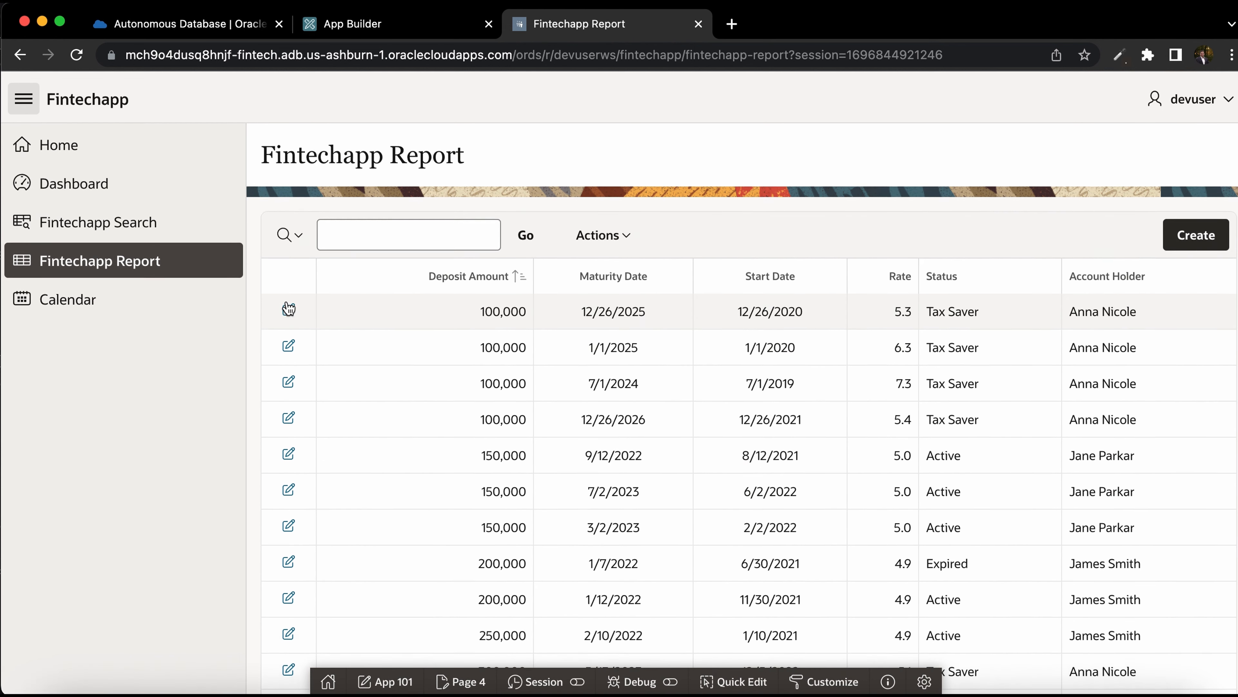
pyautogui.click(290, 308)
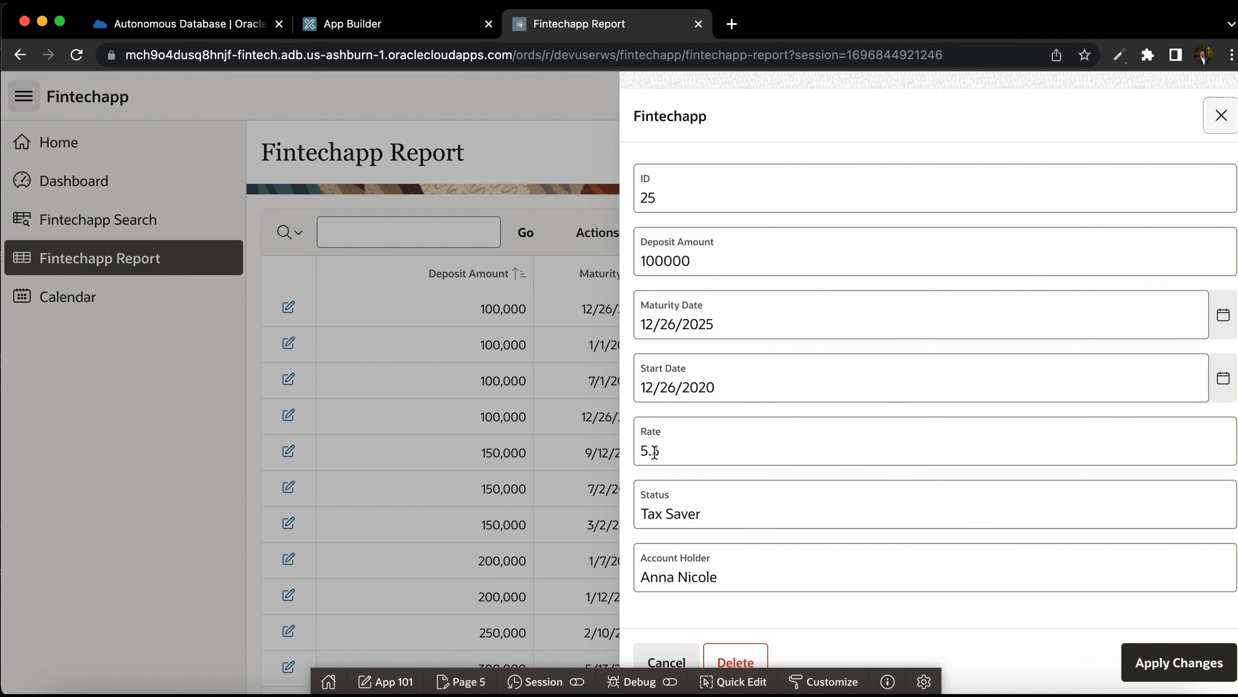
pyautogui.moveTo(653, 452); pyautogui.dragTo(659, 453)
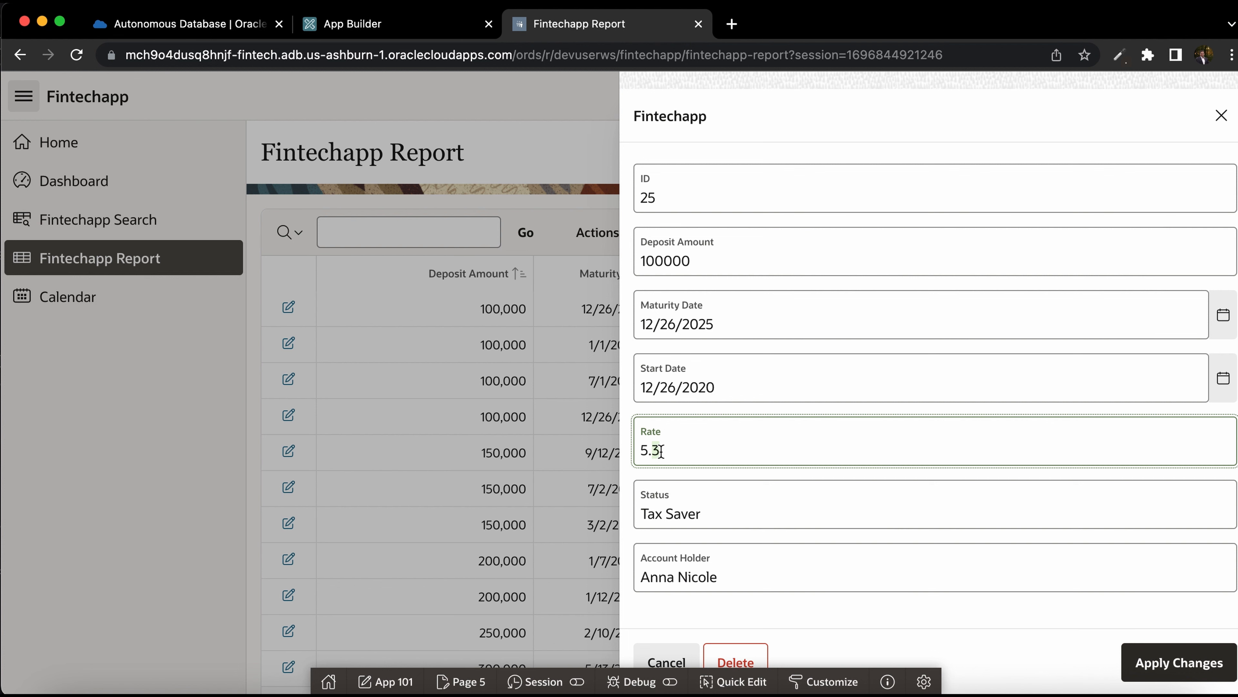
pyautogui.write('4')
pyautogui.click(1167, 664)
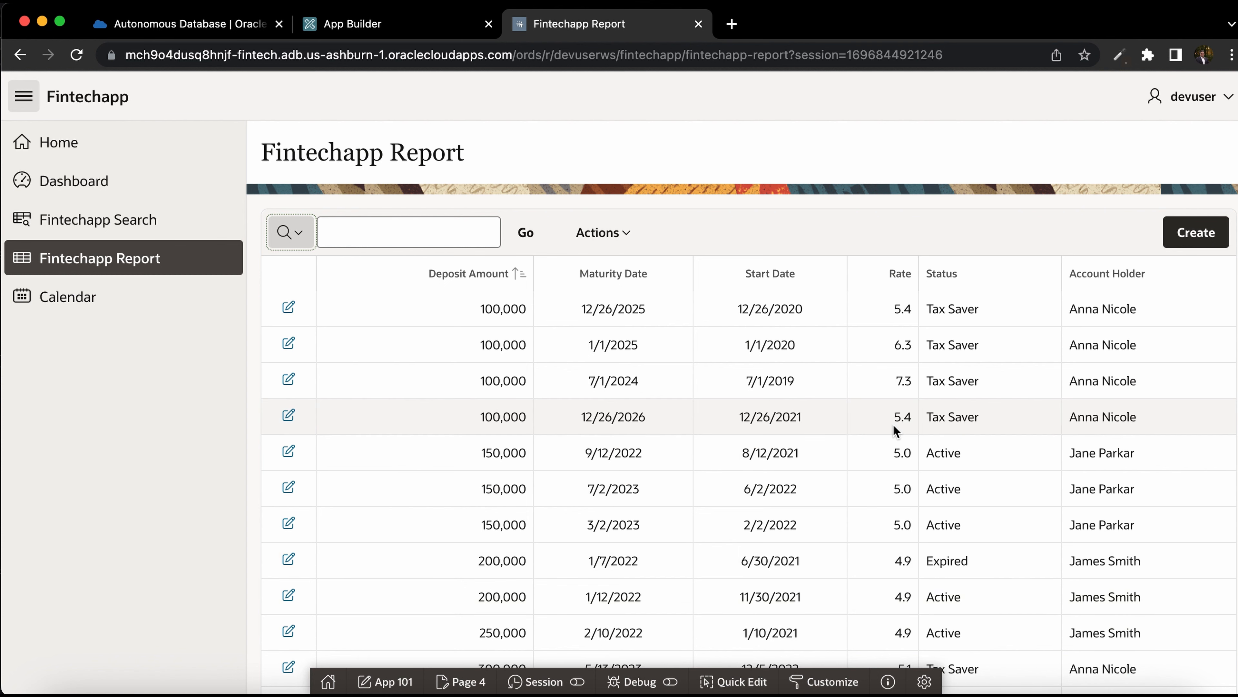
pyautogui.click(861, 316)
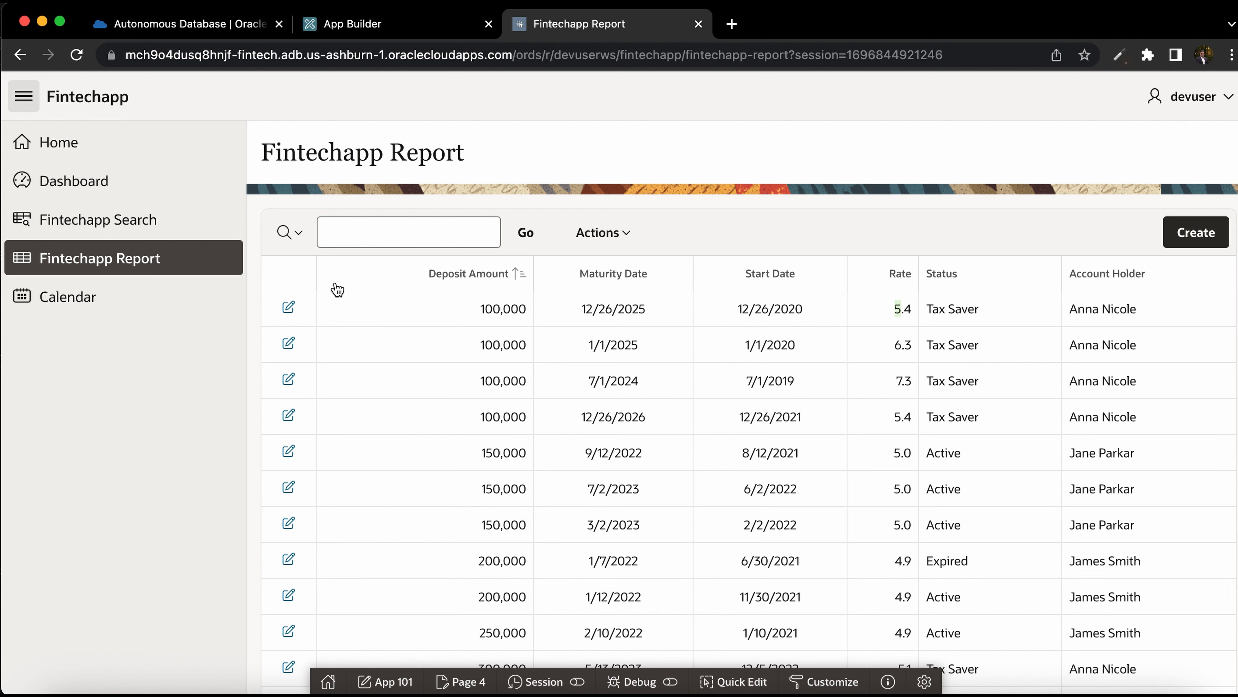
# View the Active deposit event on March 2, 2023 in the Calendar, then return home.
pyautogui.click(88, 306)
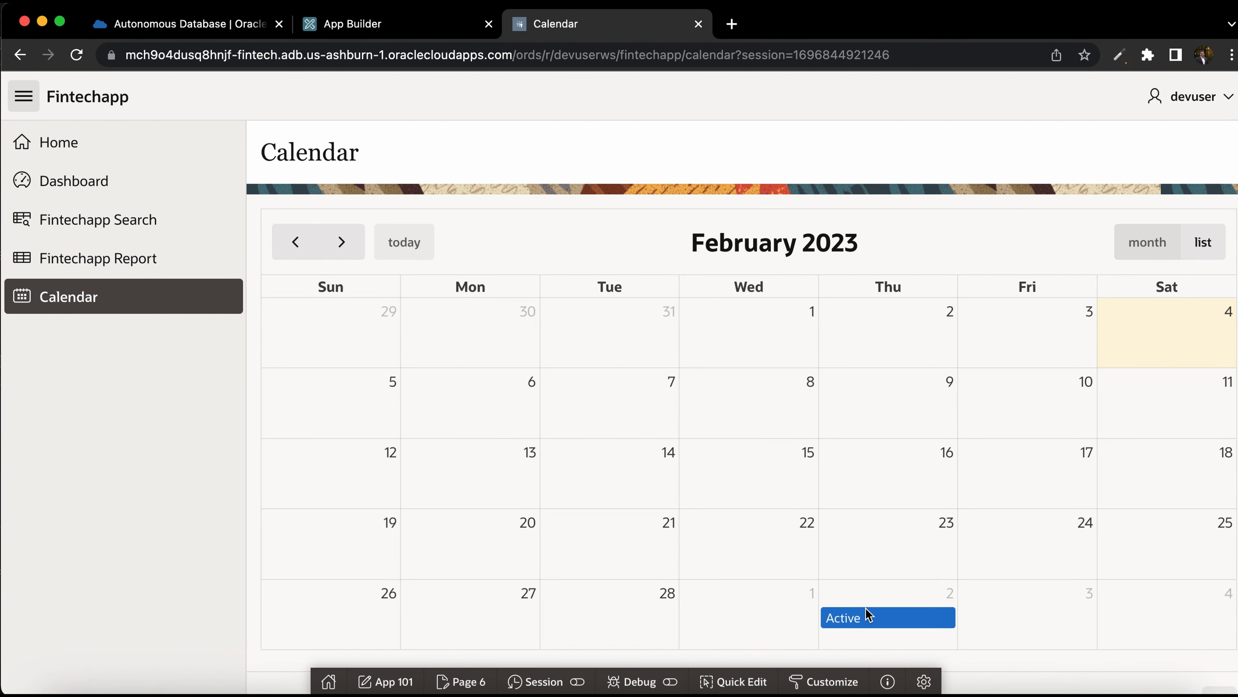
pyautogui.moveTo(874, 617)
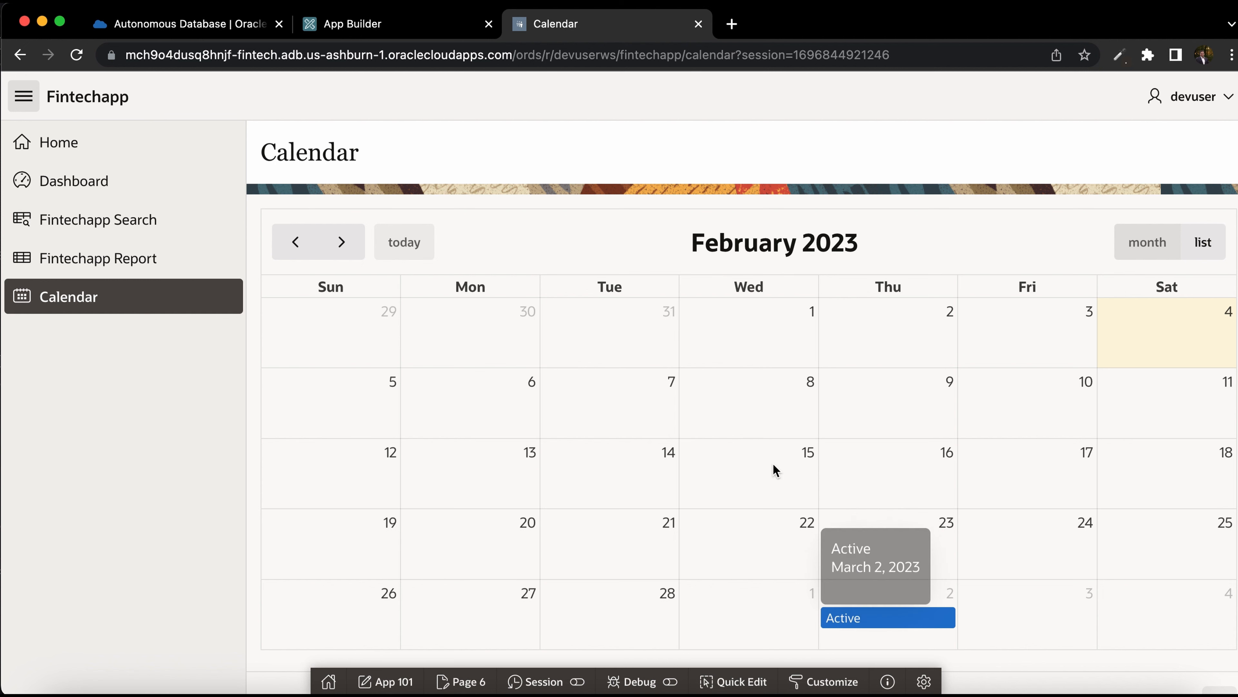
pyautogui.click(63, 146)
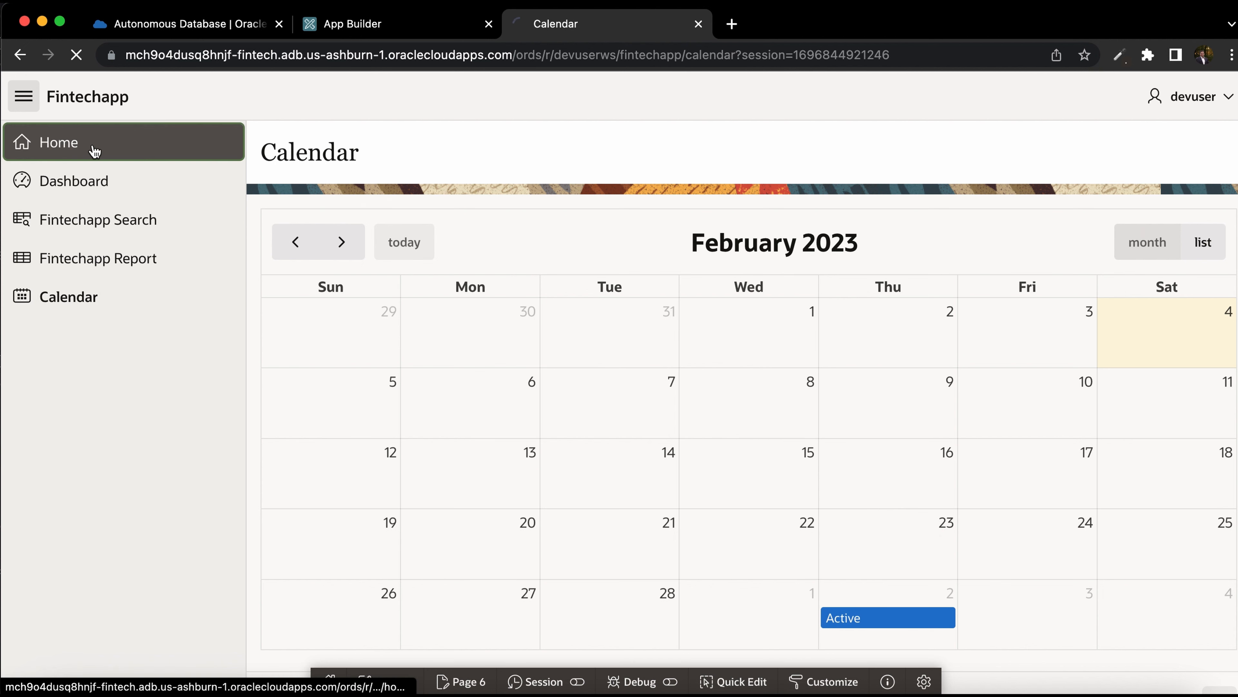